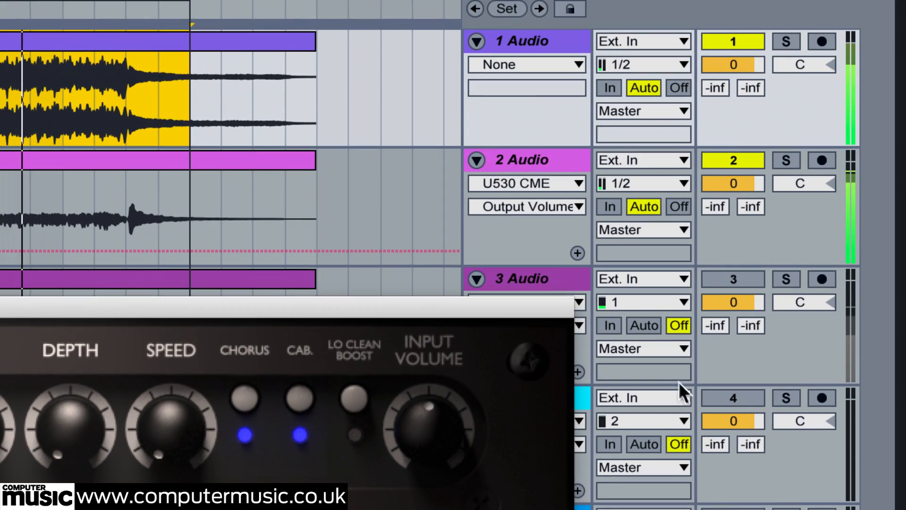
Activate track 3 and copy the U530 CME amp from track 2 onto it, keeping both amp windows in view
{"action": "left_click", "coordinate": [734, 279]}
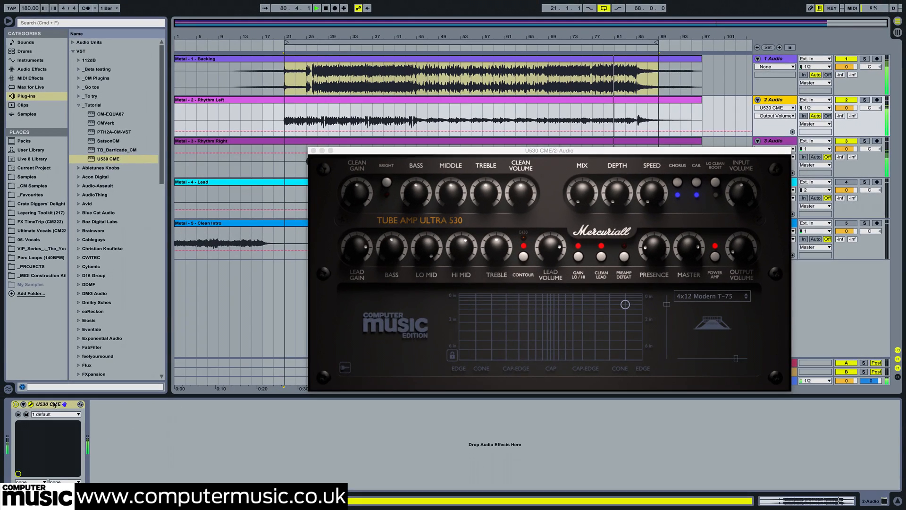
{"action": "left_click", "coordinate": [47, 403]}
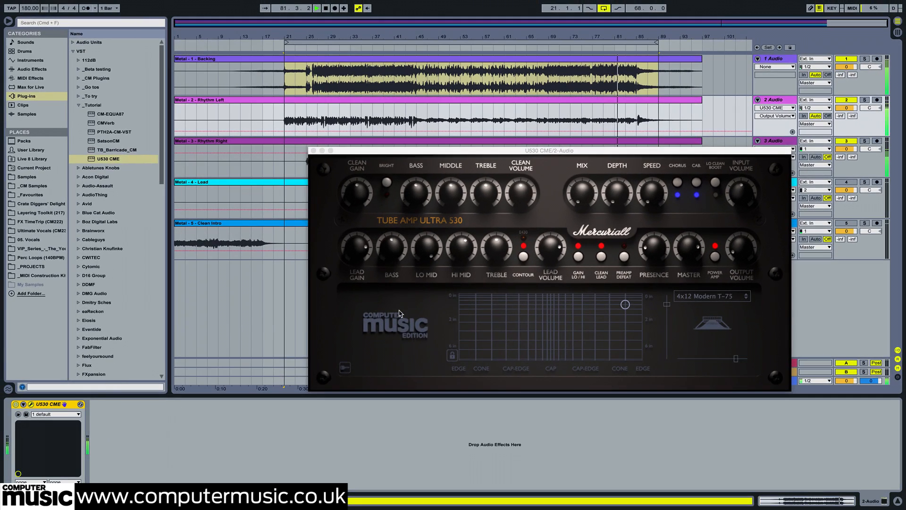
{"action": "left_click", "coordinate": [779, 142]}
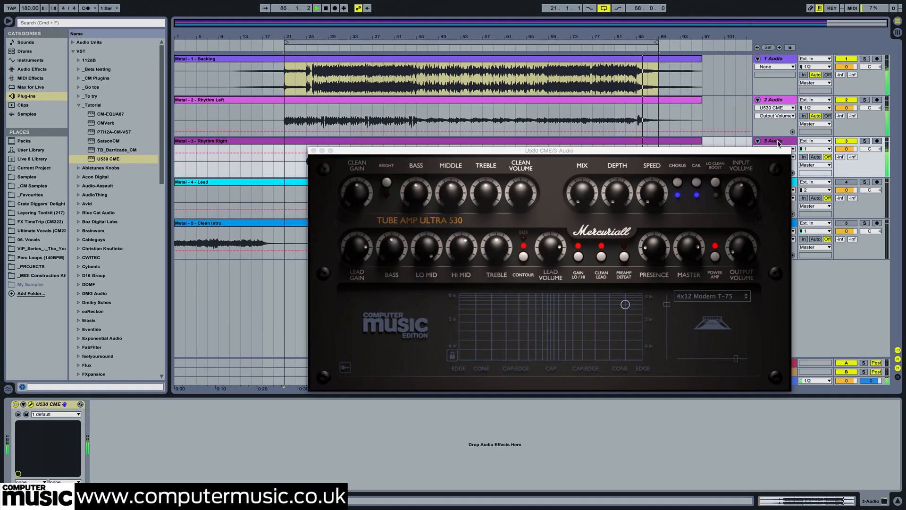
{"action": "left_click_drag", "start_coordinate": [581, 155], "coordinate": [354, 64]}
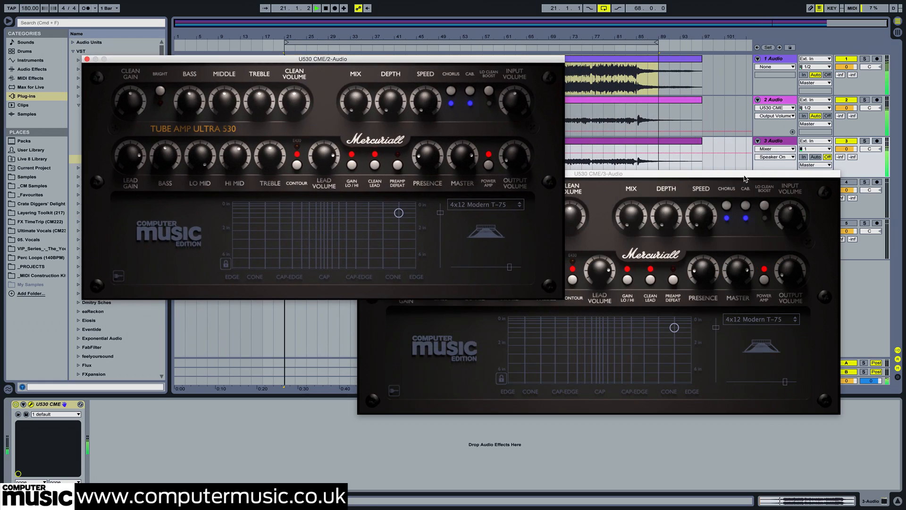
{"action": "left_click_drag", "start_coordinate": [729, 175], "coordinate": [736, 189]}
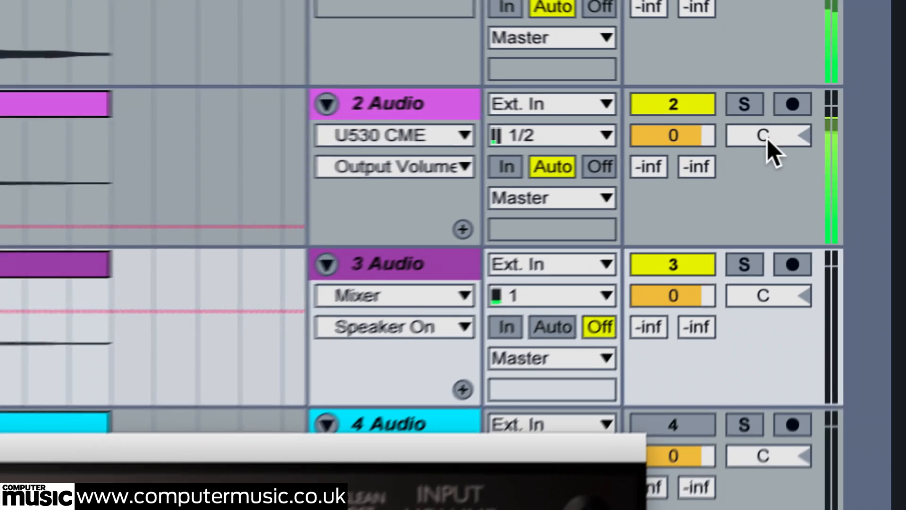
Pan track 2 to 50L and track 3 to 50R
{"action": "left_click_drag", "start_coordinate": [767, 137], "coordinate": [767, 160]}
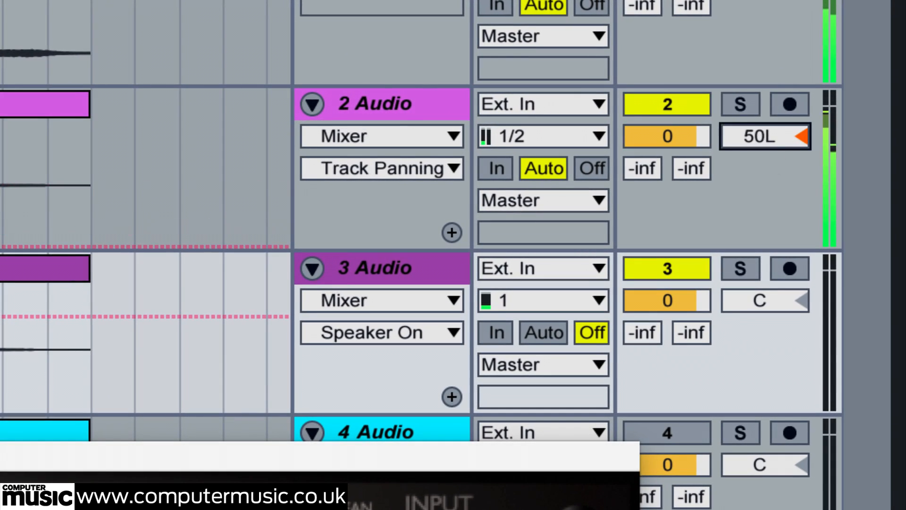
{"action": "left_click", "coordinate": [765, 300]}
{"action": "left_click_drag", "start_coordinate": [765, 300], "coordinate": [764, 277]}
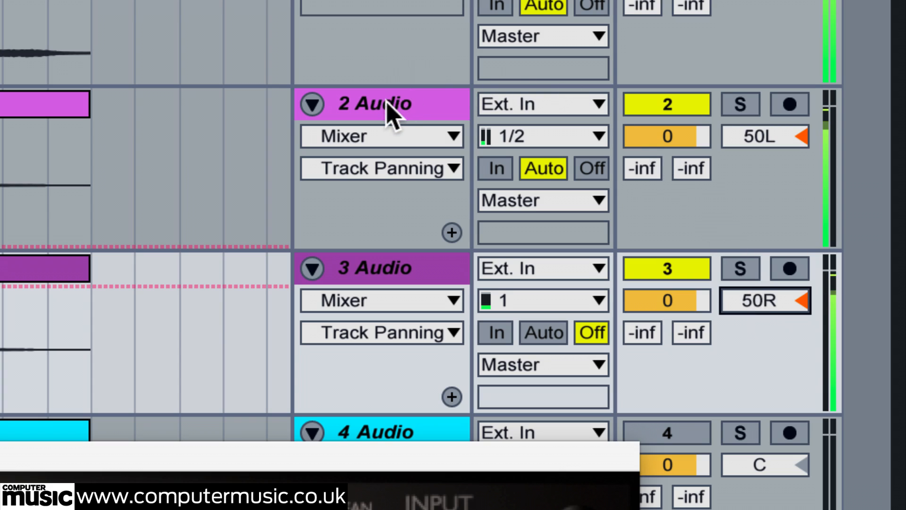
Group the 2 Audio and 3 Audio tracks together and close both amp plug-in windows
{"action": "left_click", "coordinate": [404, 112]}
{"action": "left_click", "coordinate": [412, 255], "text": "shift"}
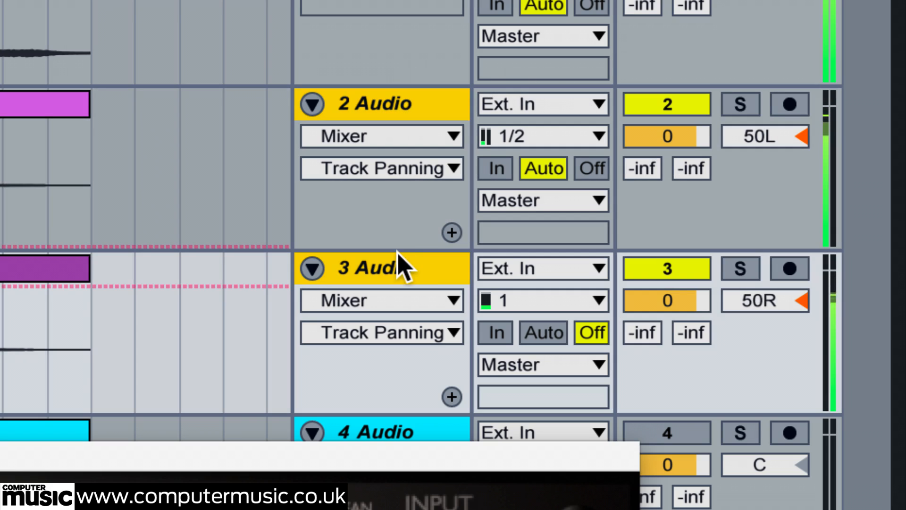
{"action": "right_click", "coordinate": [399, 113]}
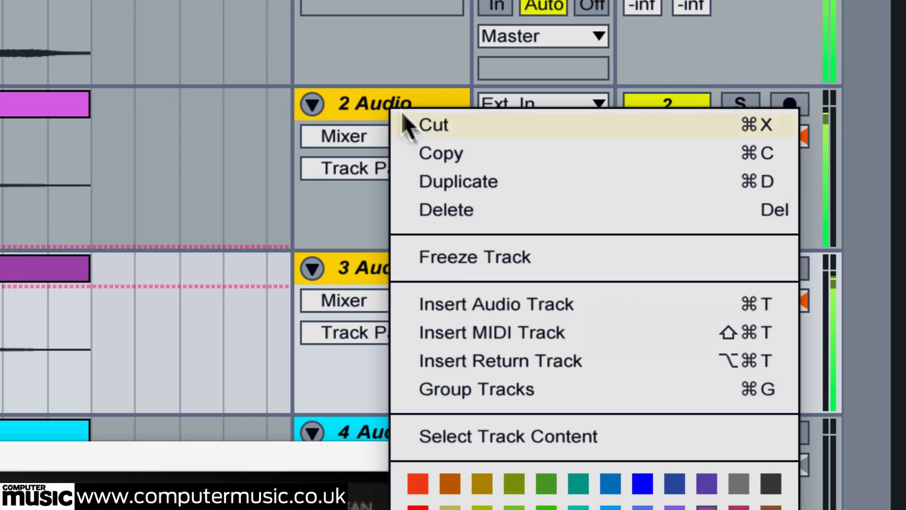
{"action": "left_click", "coordinate": [540, 394]}
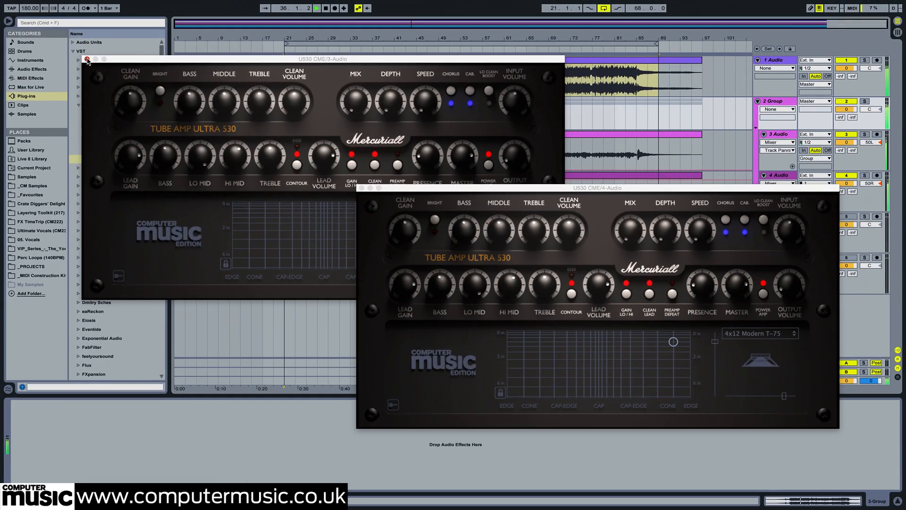
{"action": "left_click", "coordinate": [84, 57]}
{"action": "left_click", "coordinate": [357, 177]}
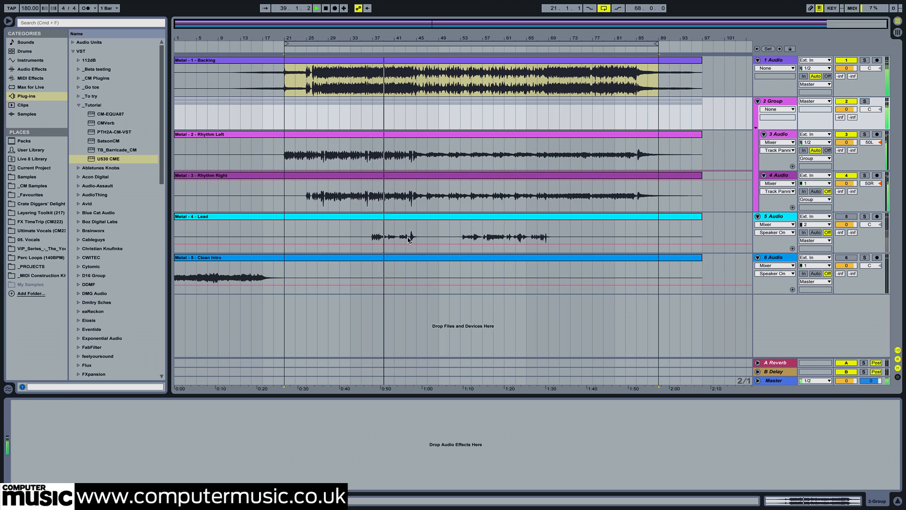
Audition the rhythm guitar group in solo, and return to the full mix
{"action": "left_click", "coordinate": [866, 102]}
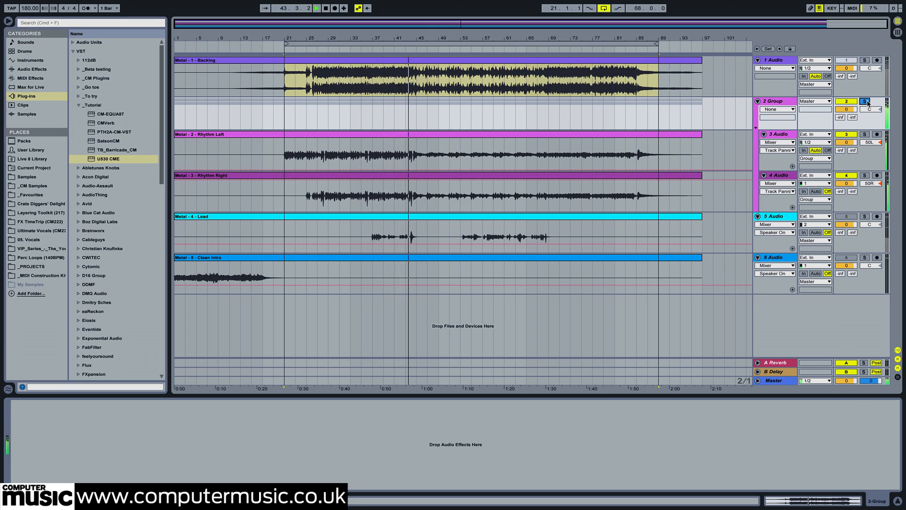
{"action": "left_click", "coordinate": [866, 102]}
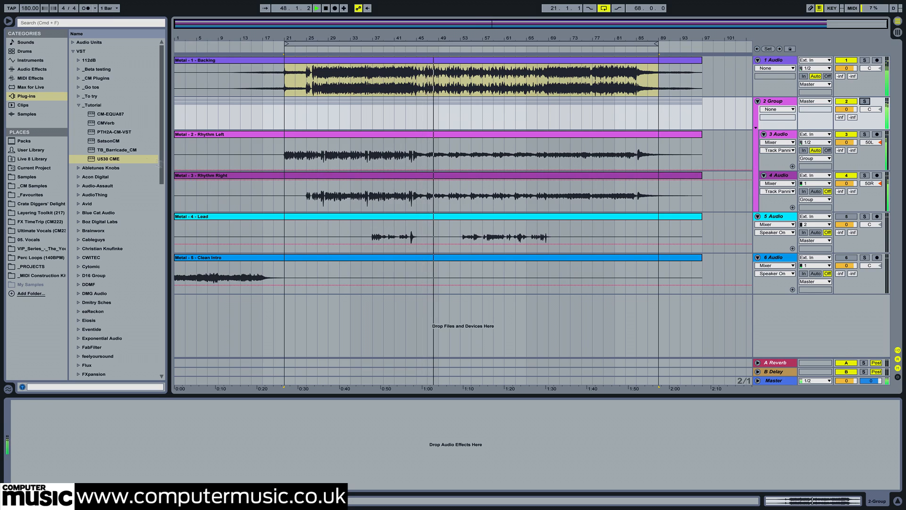
Add SatsonCM to the guitar group and raise its high-pass filter to about the 11 o'clock position
{"action": "left_click_drag", "start_coordinate": [112, 144], "coordinate": [784, 115]}
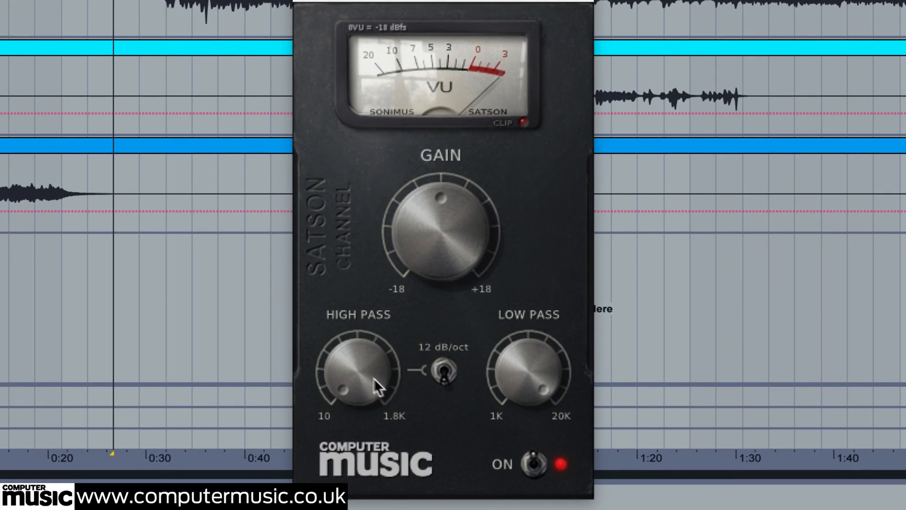
{"action": "left_click_drag", "start_coordinate": [364, 373], "coordinate": [429, 265]}
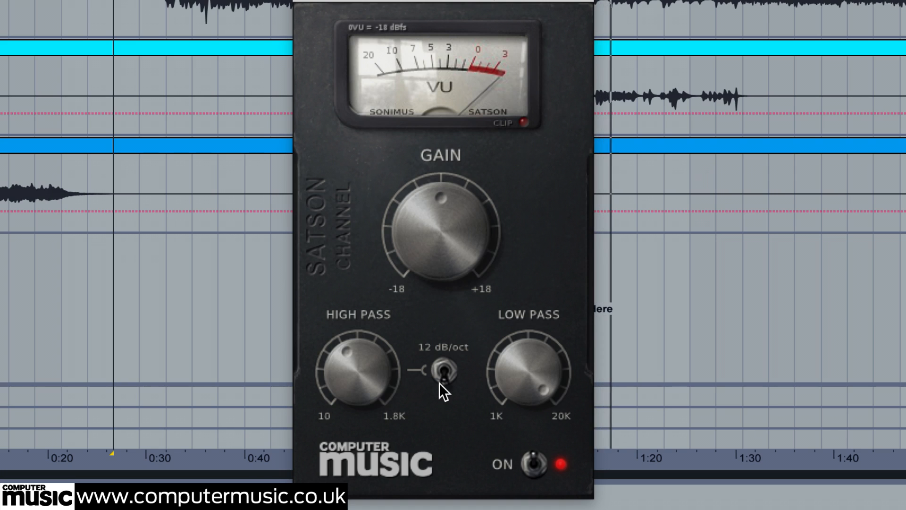
{"action": "left_click", "coordinate": [291, 0]}
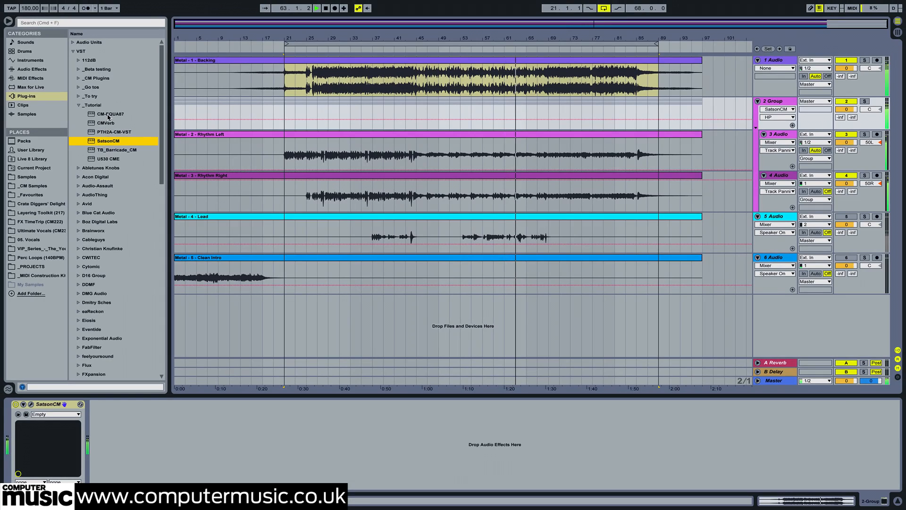
Load CM-EQUA87 after SatsonCM on the guitar group and switch off its cut filter and limiter
{"action": "key", "text": "Up"}
{"action": "key", "text": "Up"}
{"action": "key", "text": "Up"}
{"action": "key", "text": "Return"}
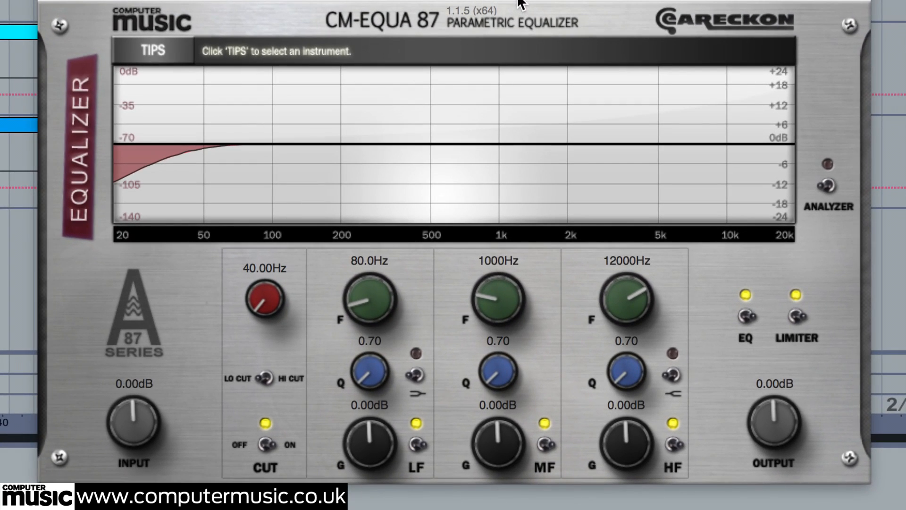
{"action": "left_click", "coordinate": [264, 445]}
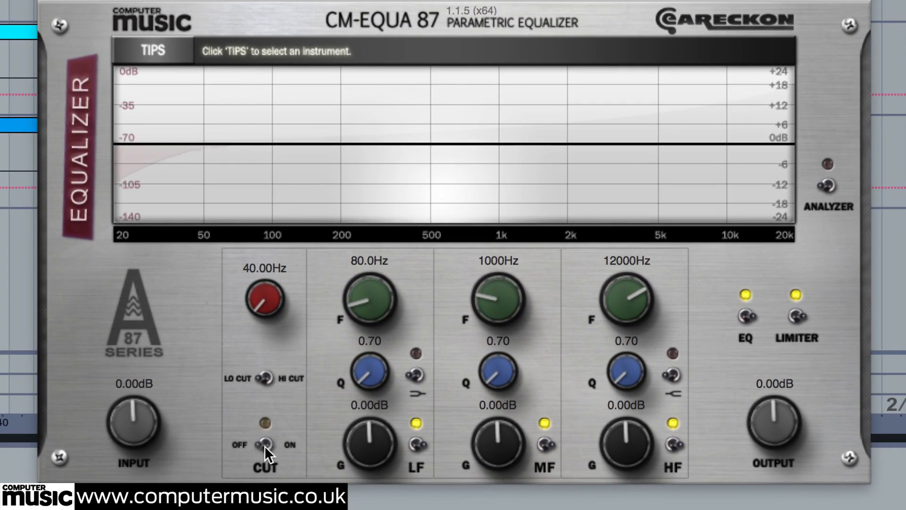
{"action": "left_click", "coordinate": [267, 446]}
{"action": "left_click", "coordinate": [260, 445]}
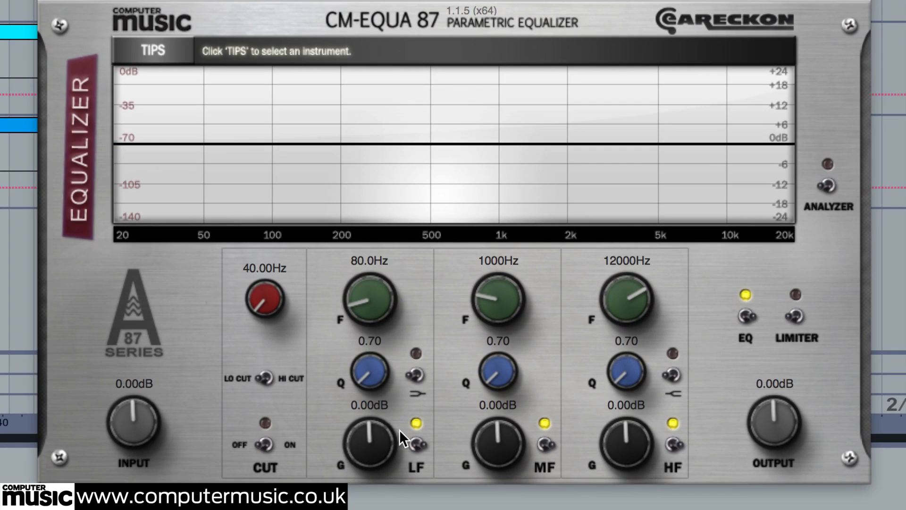
Set the equalizer's LF band to a narrow cut at 180 Hz with Q 10 and -8.8 dB gain
{"action": "left_click", "coordinate": [370, 261]}
{"action": "type", "text": "1"}
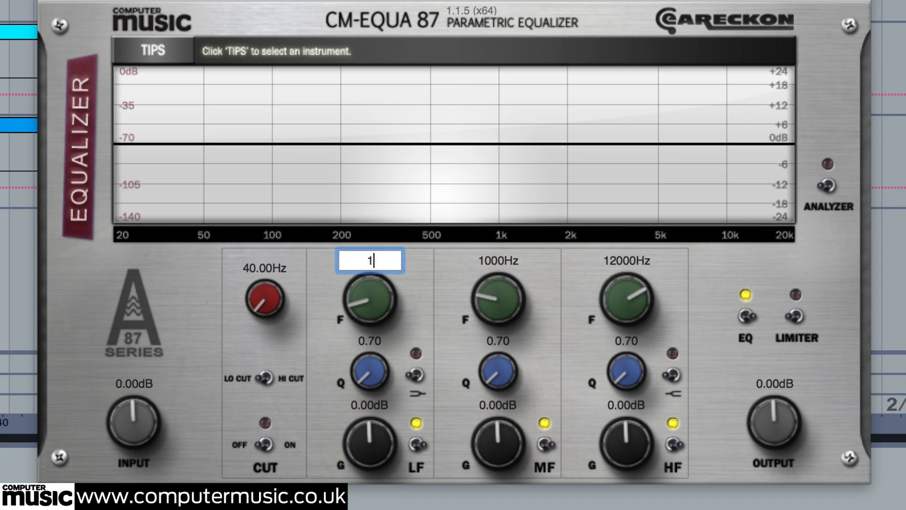
{"action": "type", "text": "80"}
{"action": "key", "text": "Return"}
{"action": "scroll", "coordinate": [386, 434], "scroll_direction": "up", "scroll_amount": 1}
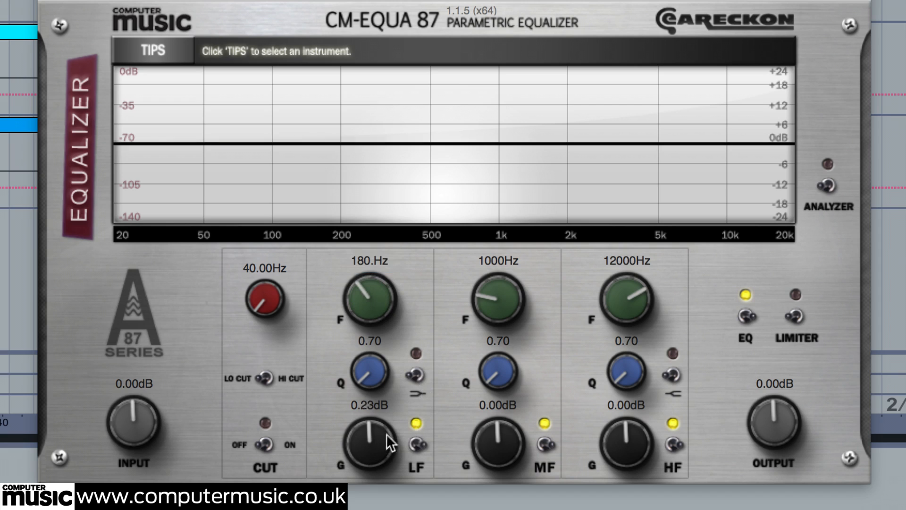
{"action": "left_click_drag", "start_coordinate": [386, 434], "coordinate": [390, 423]}
{"action": "left_click_drag", "start_coordinate": [376, 361], "coordinate": [417, 137]}
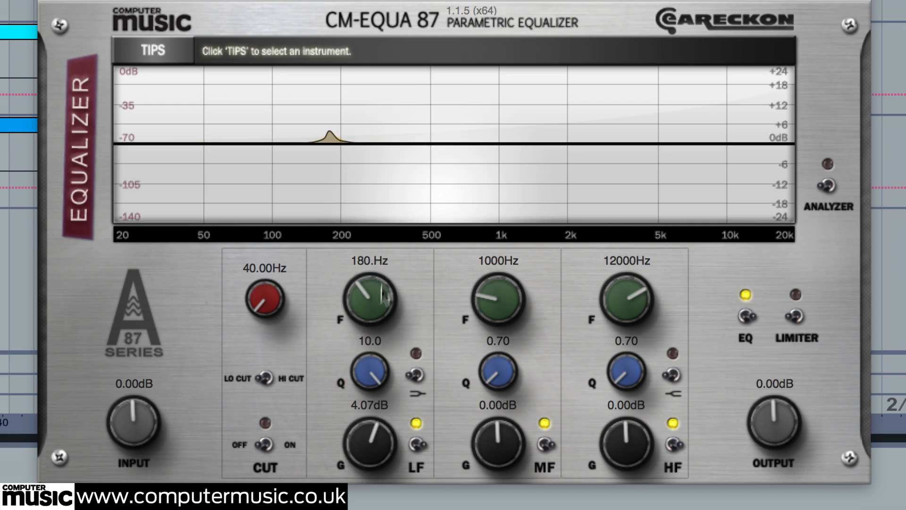
{"action": "left_click_drag", "start_coordinate": [378, 430], "coordinate": [370, 498]}
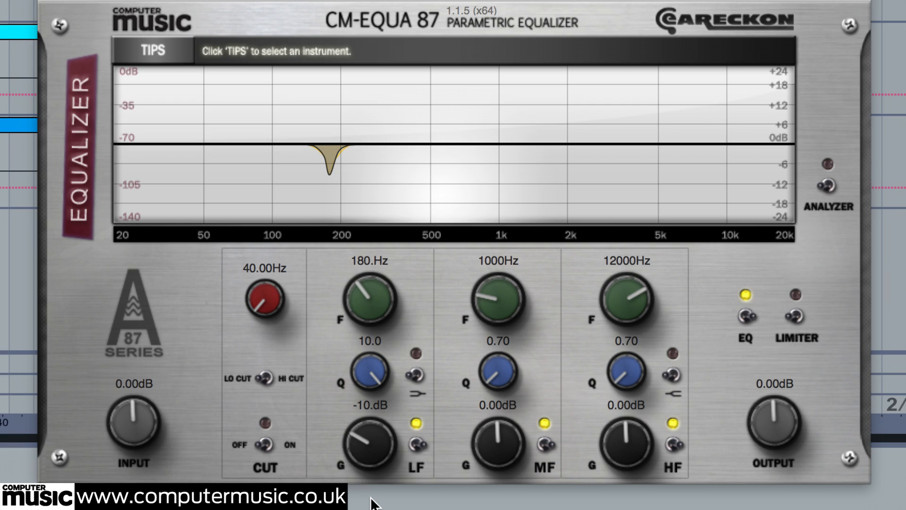
{"action": "left_click_drag", "start_coordinate": [380, 449], "coordinate": [382, 445]}
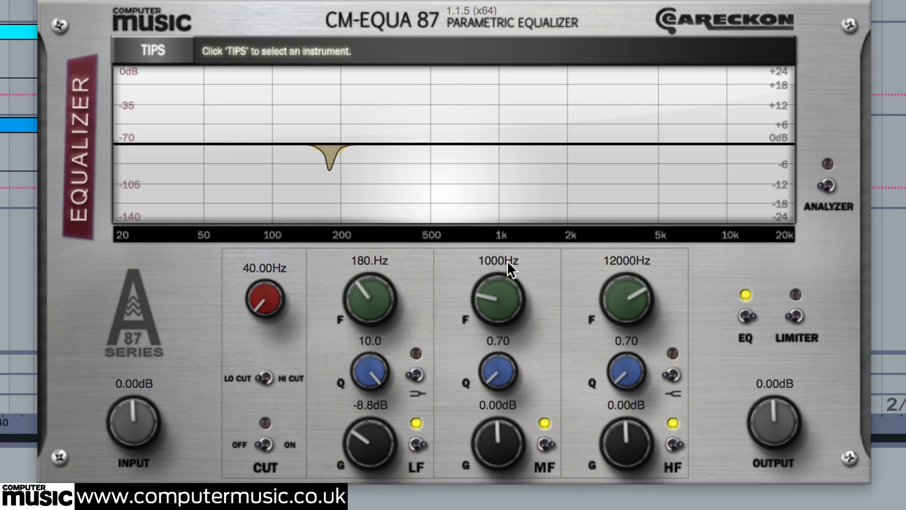
Set the equalizer's MF band to about 2125 Hz with Q 4.68 and -4.0 dB gain
{"action": "left_click_drag", "start_coordinate": [509, 291], "coordinate": [529, 261]}
{"action": "mouse_move", "coordinate": [498, 389]}
{"action": "left_mouse_down"}
{"action": "mouse_move", "coordinate": [523, 302]}
{"action": "mouse_move", "coordinate": [502, 378]}
{"action": "left_mouse_up"}
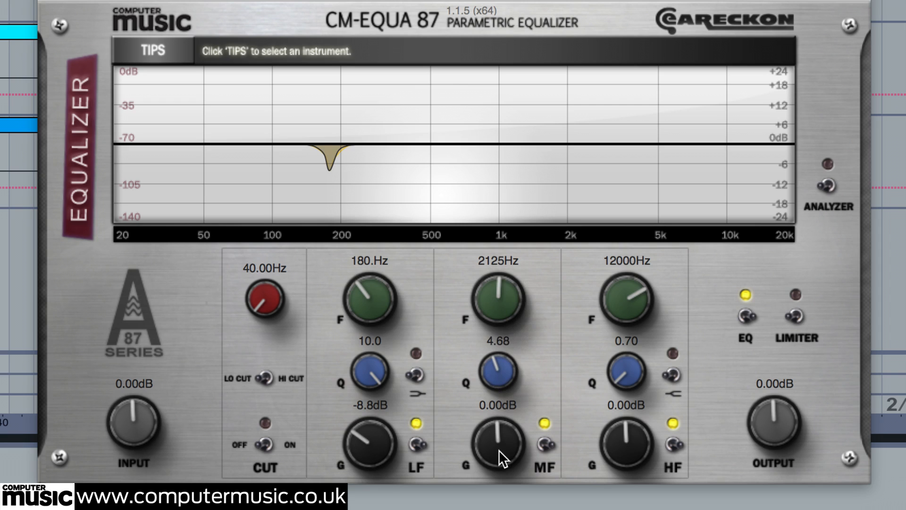
{"action": "left_click_drag", "start_coordinate": [499, 449], "coordinate": [502, 478]}
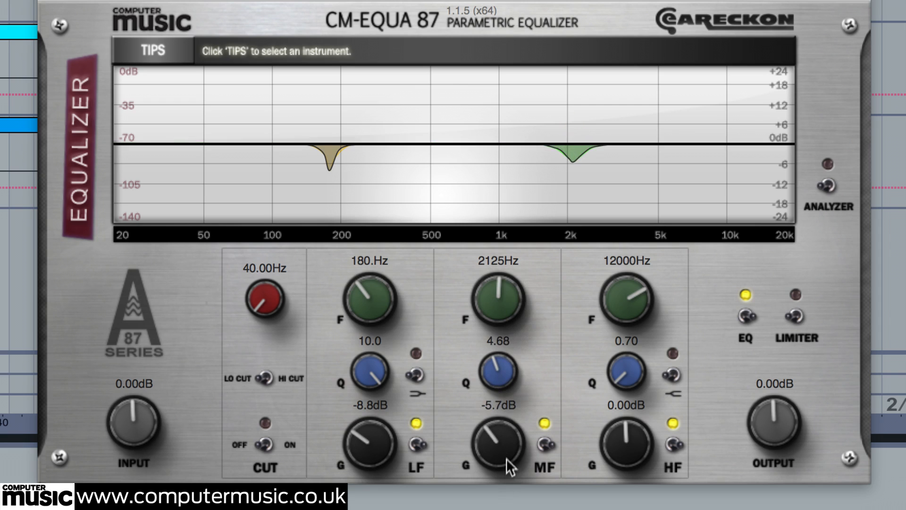
{"action": "left_click_drag", "start_coordinate": [509, 436], "coordinate": [513, 432]}
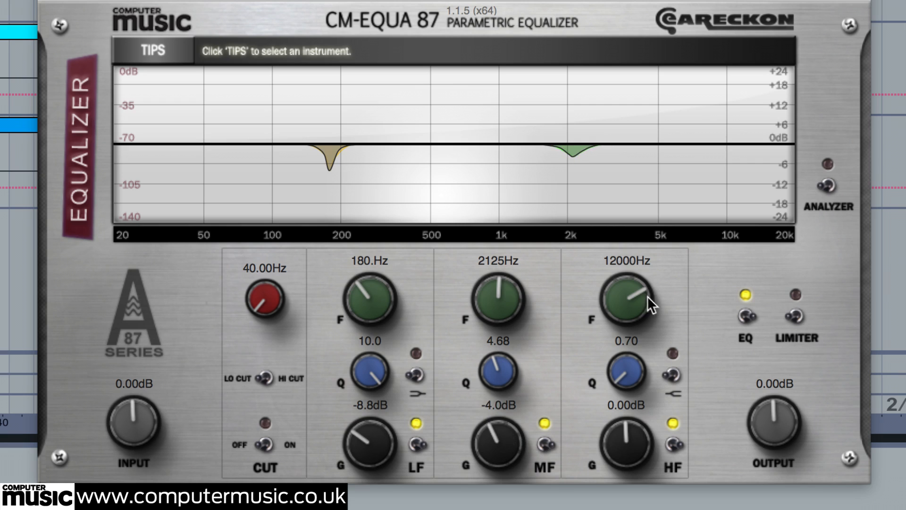
Set the equalizer's HF band to about 7940 Hz with Q 4.97 and -8.8 dB gain
{"action": "left_click_drag", "start_coordinate": [646, 296], "coordinate": [630, 349]}
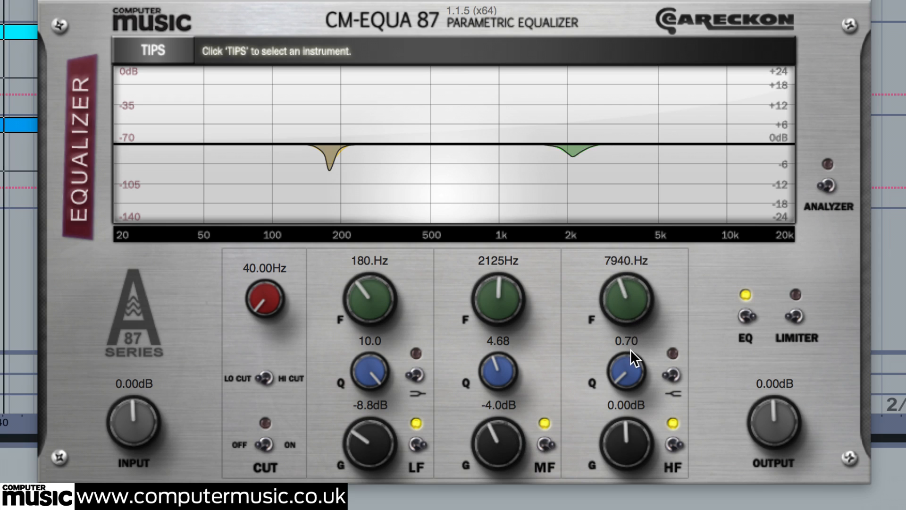
{"action": "left_click_drag", "start_coordinate": [635, 446], "coordinate": [633, 424]}
{"action": "left_click_drag", "start_coordinate": [636, 366], "coordinate": [659, 303]}
{"action": "left_click_drag", "start_coordinate": [616, 436], "coordinate": [615, 479]}
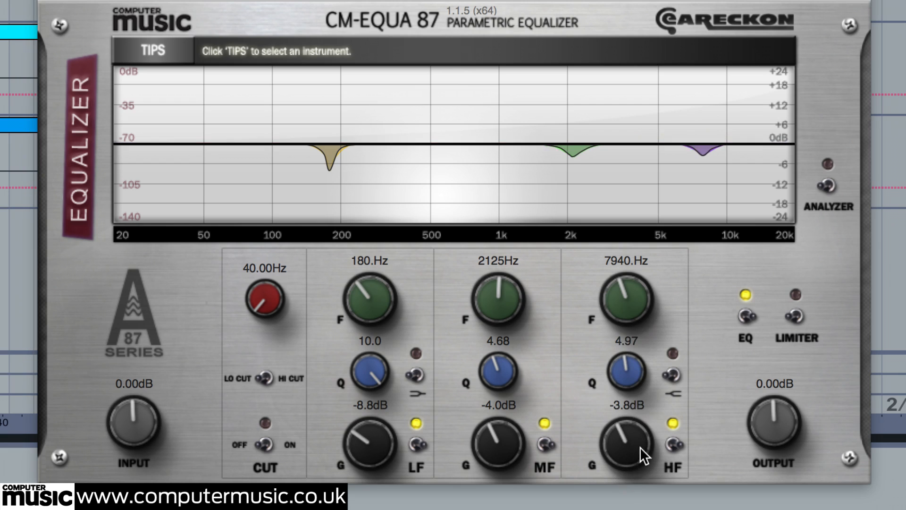
{"action": "left_click_drag", "start_coordinate": [640, 446], "coordinate": [635, 465]}
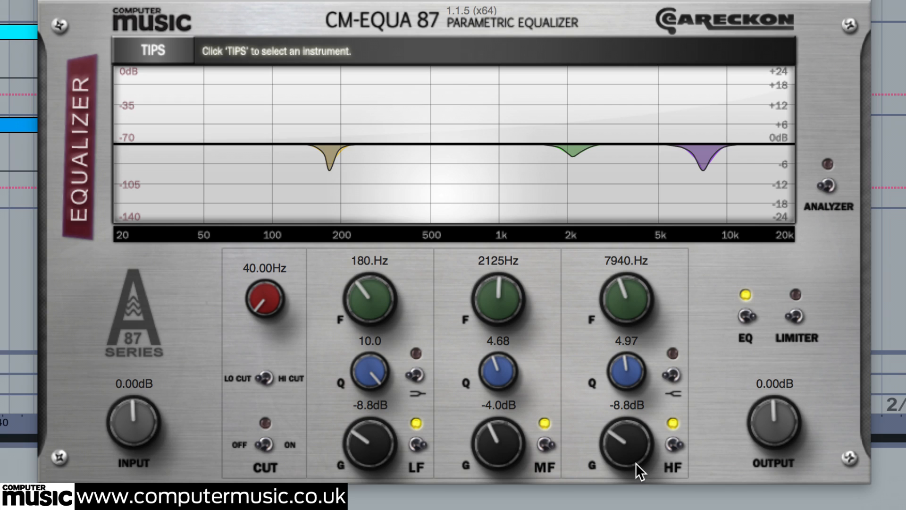
Set the equalizer's output level to 1 dB
{"action": "left_click_drag", "start_coordinate": [765, 425], "coordinate": [767, 421]}
{"action": "double_click", "coordinate": [785, 386]}
{"action": "type", "text": "1"}
{"action": "key", "text": "Return"}
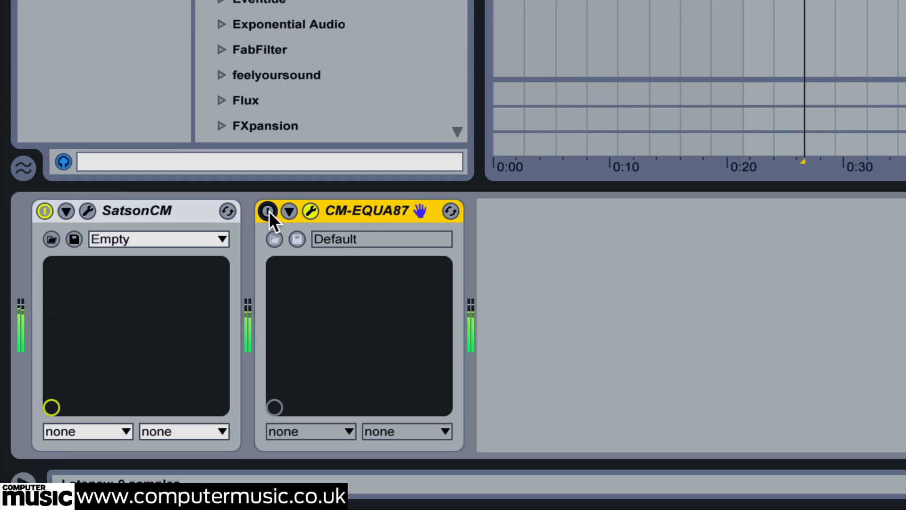
Compare the guitar group's sound with CM-EQUA87 enabled and bypassed several times
{"action": "left_click", "coordinate": [268, 211]}
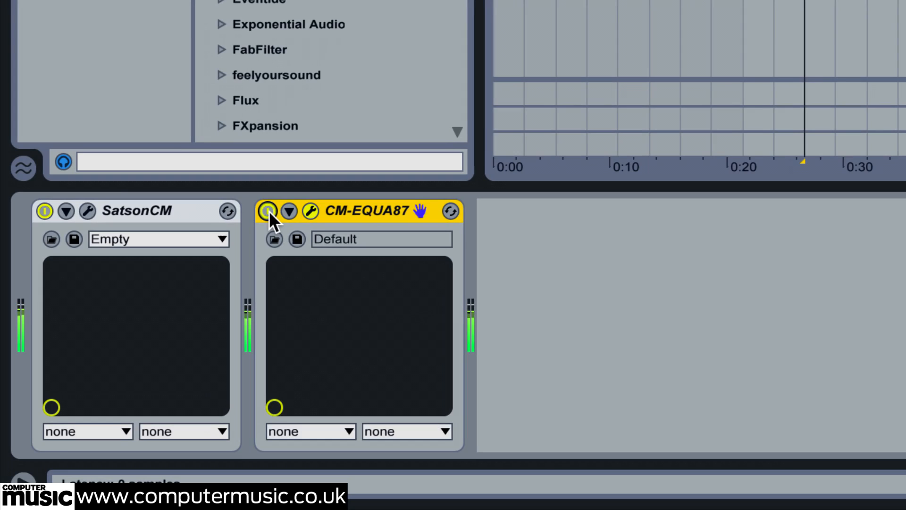
{"action": "left_click", "coordinate": [267, 211]}
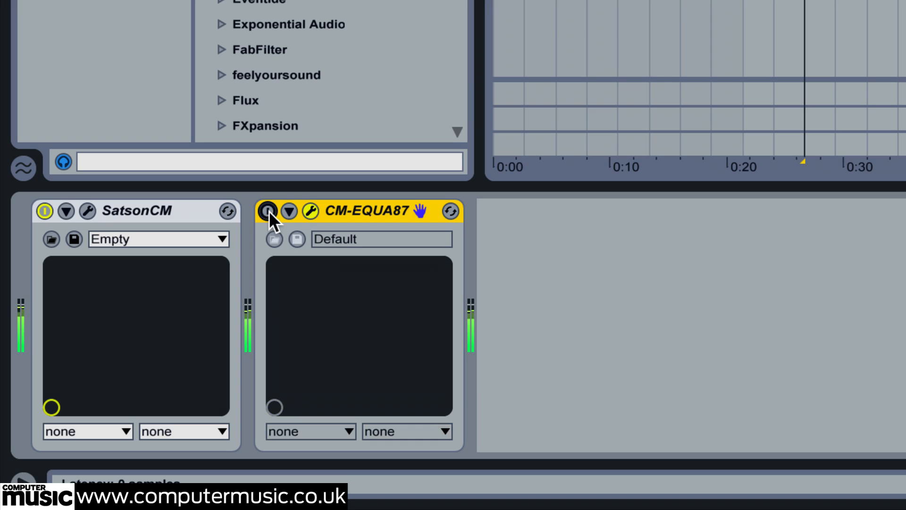
{"action": "left_click", "coordinate": [268, 211]}
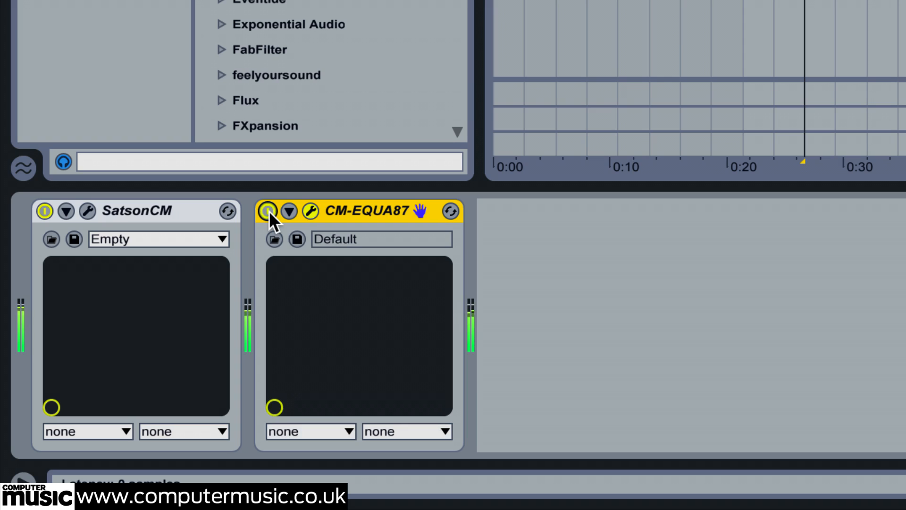
{"action": "left_click", "coordinate": [267, 211]}
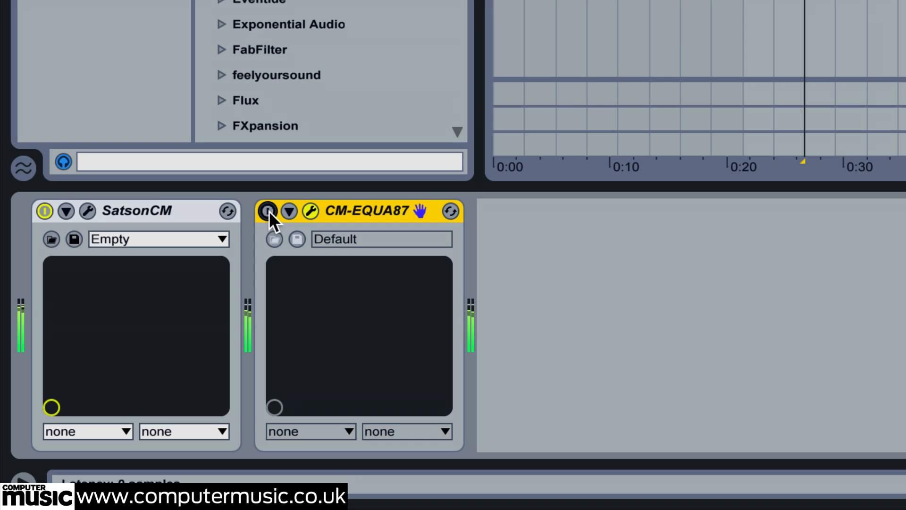
Keep alternating the equalizer between bypassed and active to judge its effect on the rhythm guitars, leaving it switched on
{"action": "left_click", "coordinate": [268, 211]}
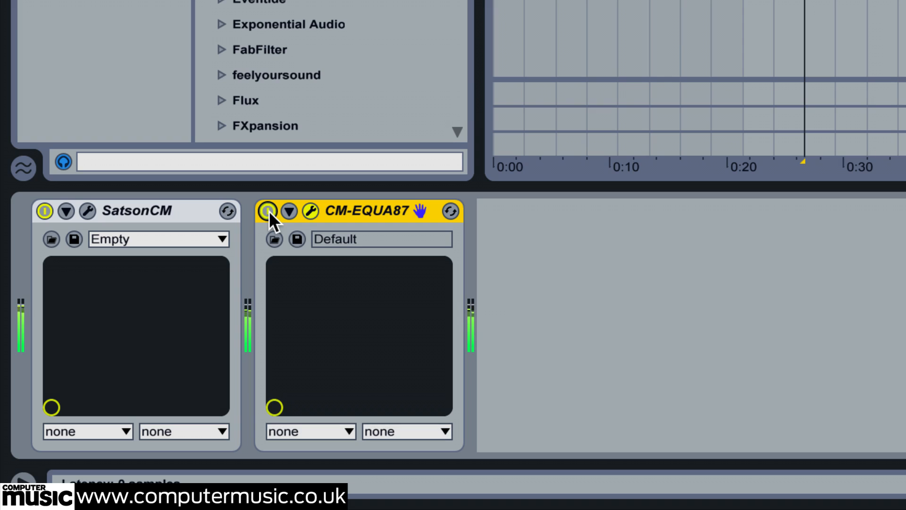
{"action": "left_click", "coordinate": [268, 211]}
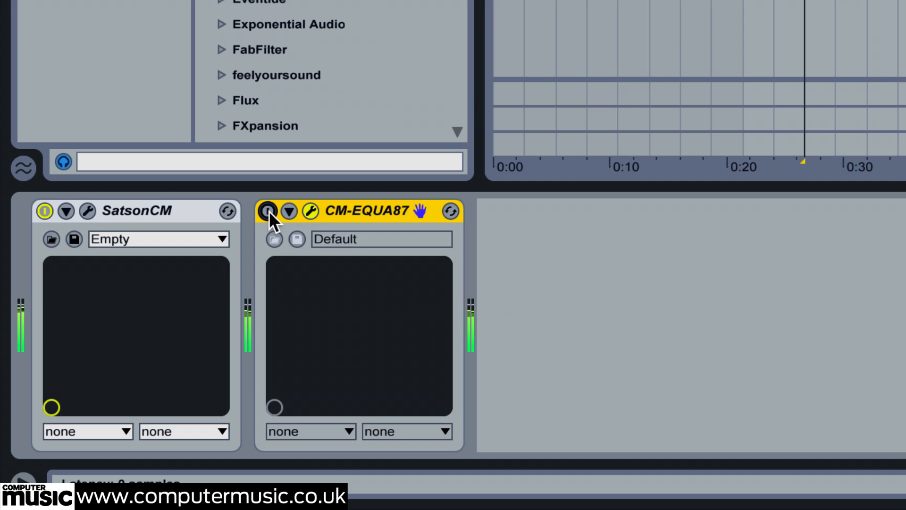
{"action": "left_click", "coordinate": [268, 210]}
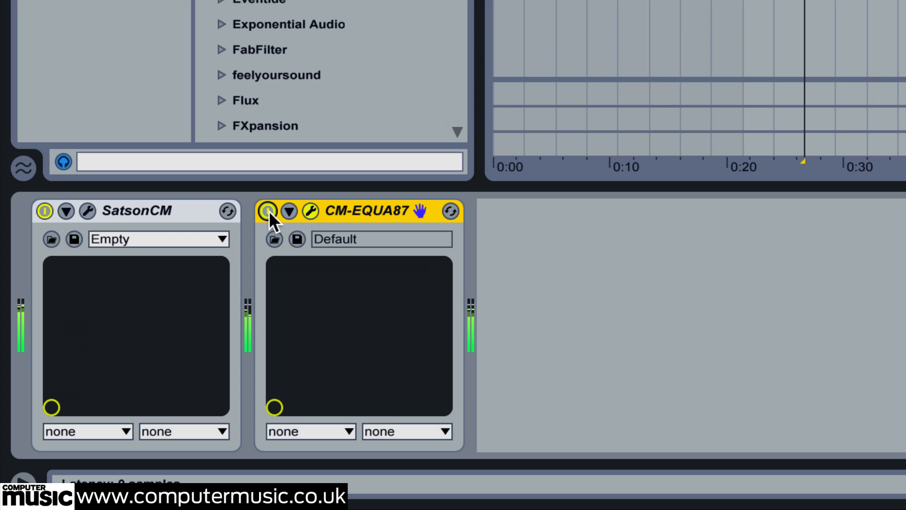
{"action": "left_click", "coordinate": [268, 211]}
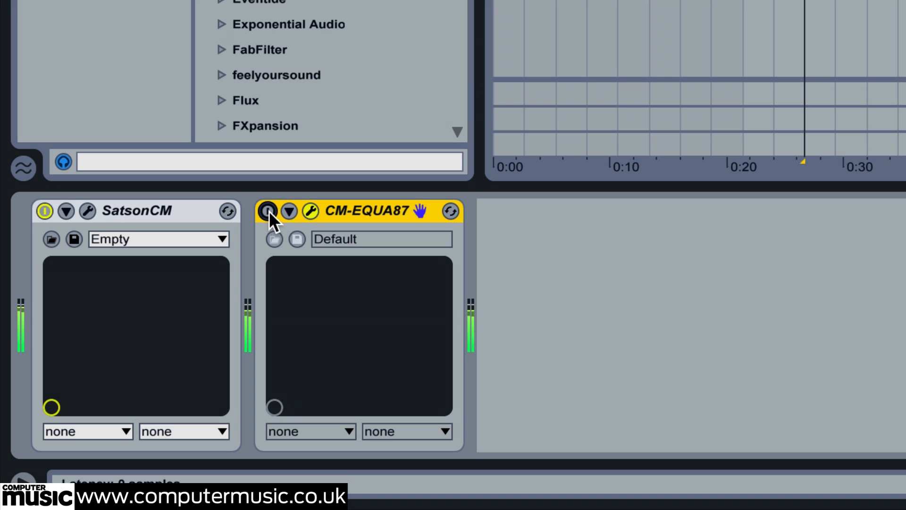
{"action": "left_click", "coordinate": [268, 210]}
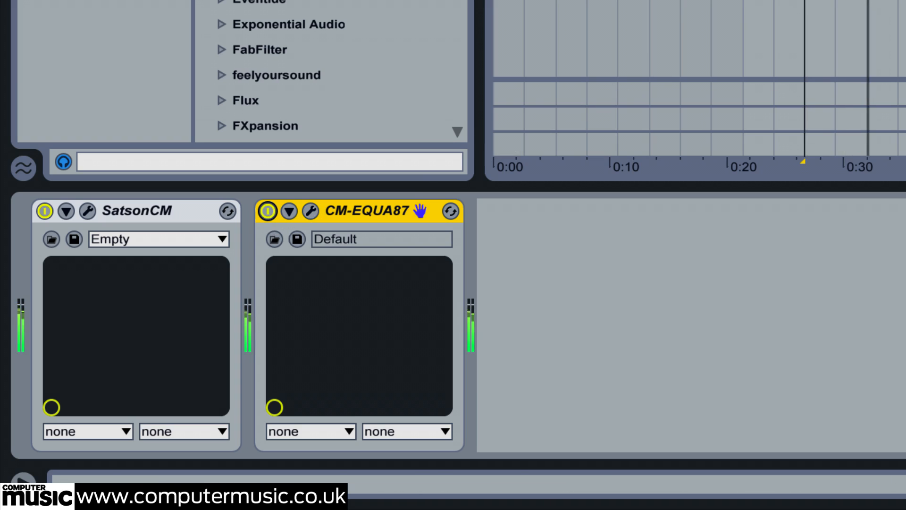
Load CMVerb on the guitar group and choose its Studio A reverb program
{"action": "left_click_drag", "start_coordinate": [815, 303], "coordinate": [788, 348]}
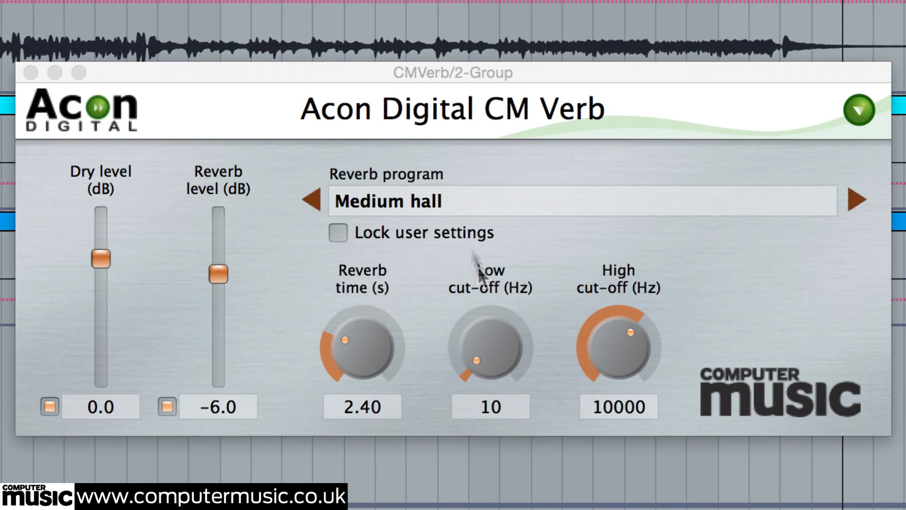
{"action": "left_click", "coordinate": [364, 211]}
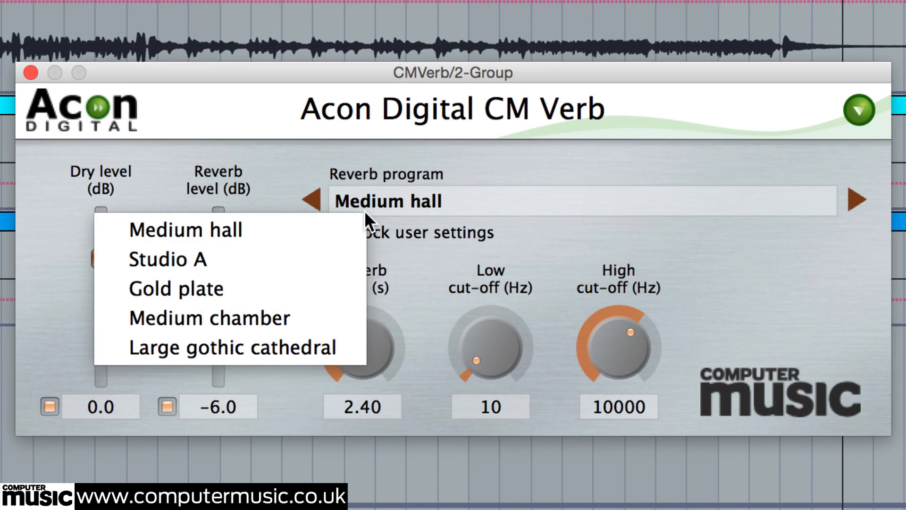
{"action": "left_click", "coordinate": [324, 255]}
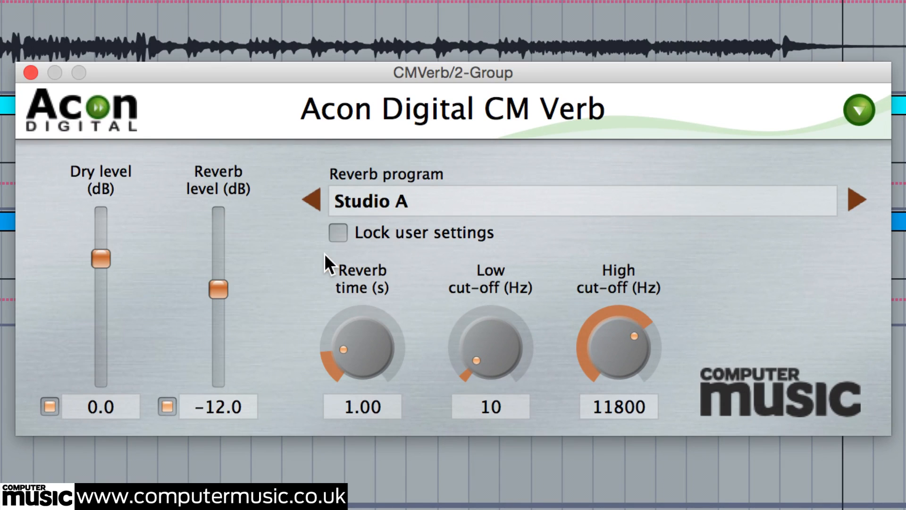
Set CMVerb's reverb time to 0.25 s and its low cut-off to 160 Hz
{"action": "left_click", "coordinate": [359, 406]}
{"action": "type", "text": "."}
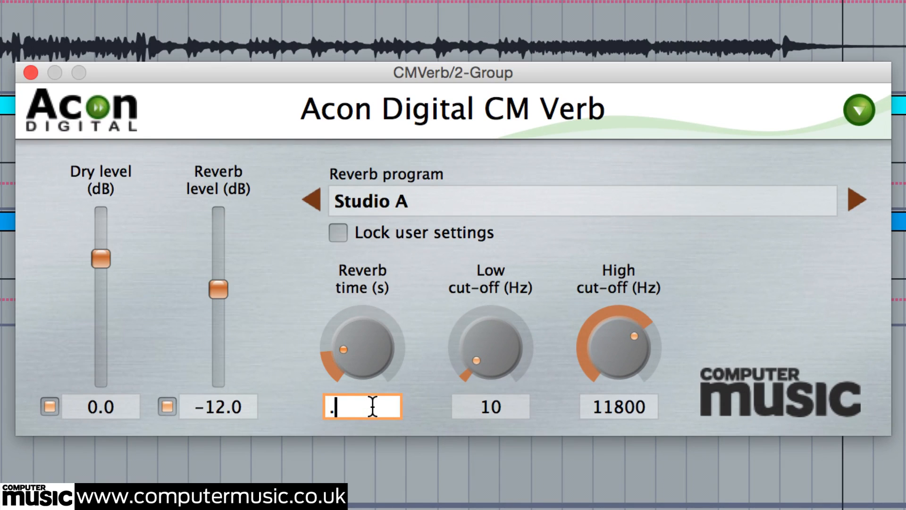
{"action": "type", "text": "25"}
{"action": "key", "text": "Return"}
{"action": "left_click", "coordinate": [500, 407]}
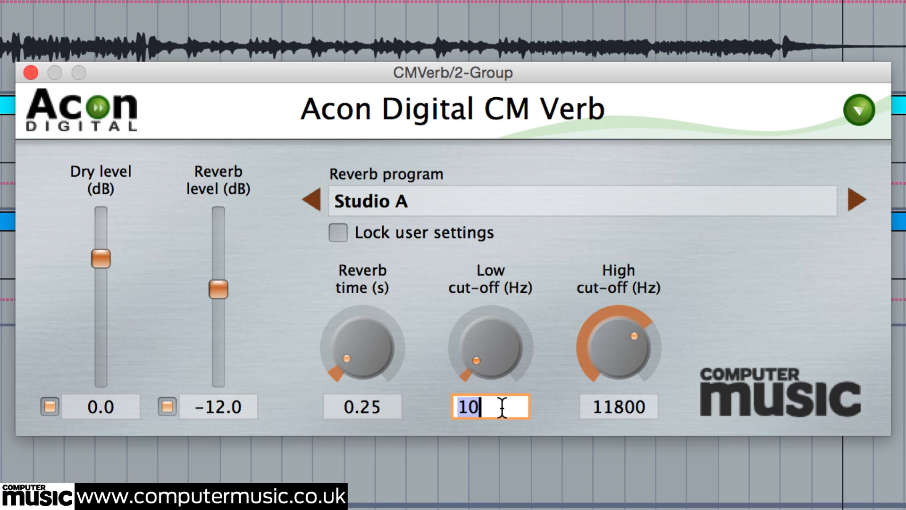
{"action": "type", "text": "160"}
{"action": "key", "text": "Return"}
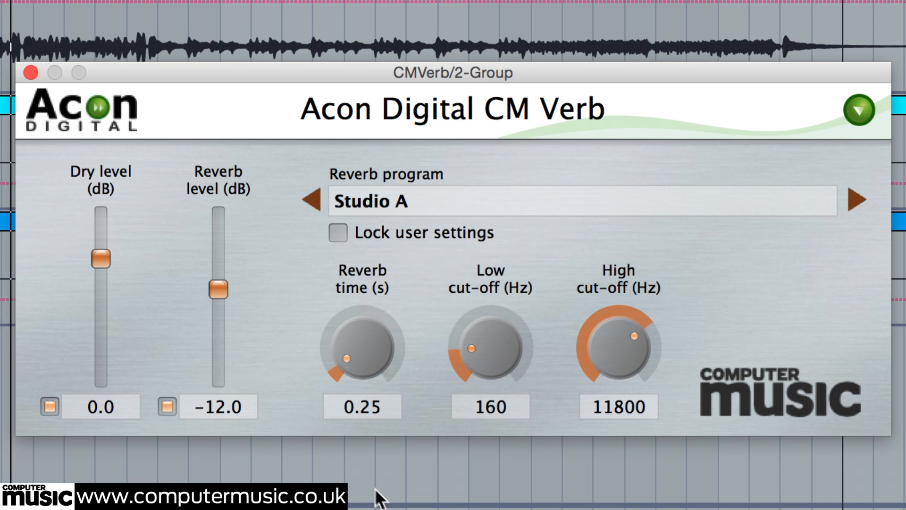
Set CMVerb's reverb level to -6 dB
{"action": "left_click", "coordinate": [226, 402]}
{"action": "type", "text": "-6"}
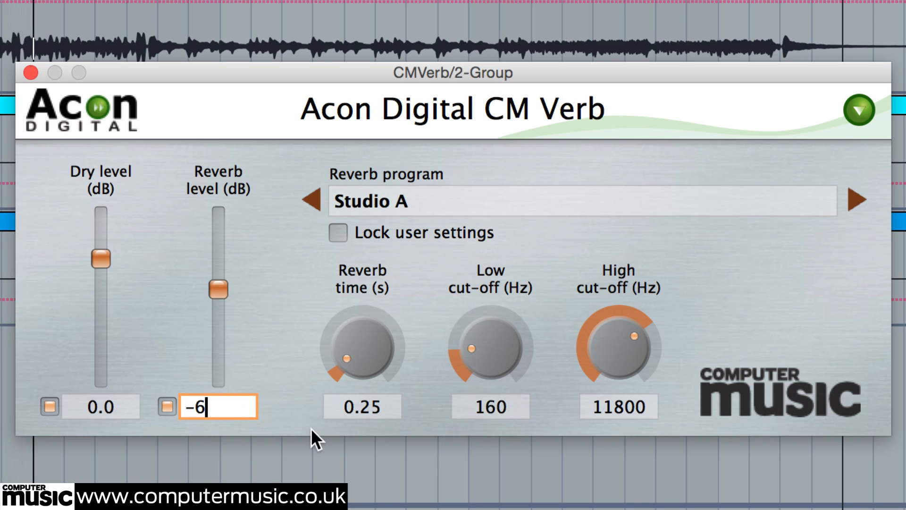
{"action": "key", "text": "Return"}
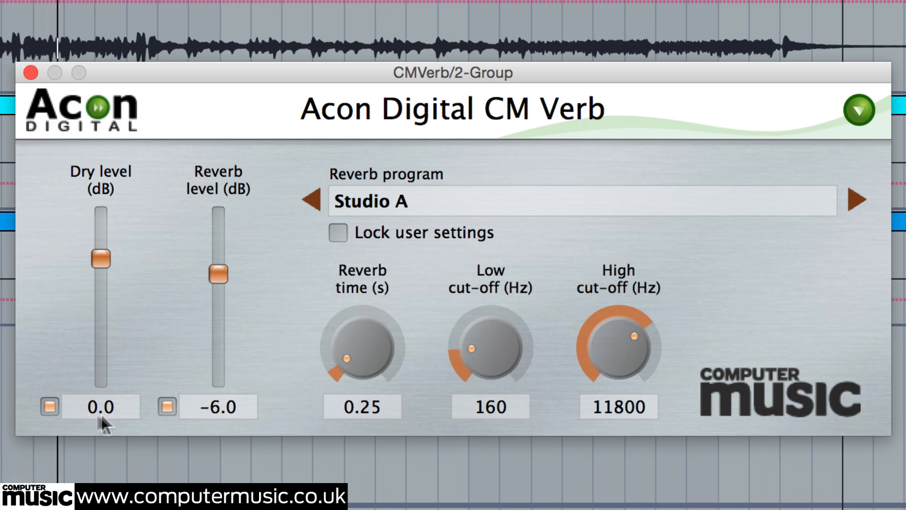
Switch CMVerb's dry and reverb signals off and on in turn to compare how each sounds
{"action": "left_click", "coordinate": [49, 406]}
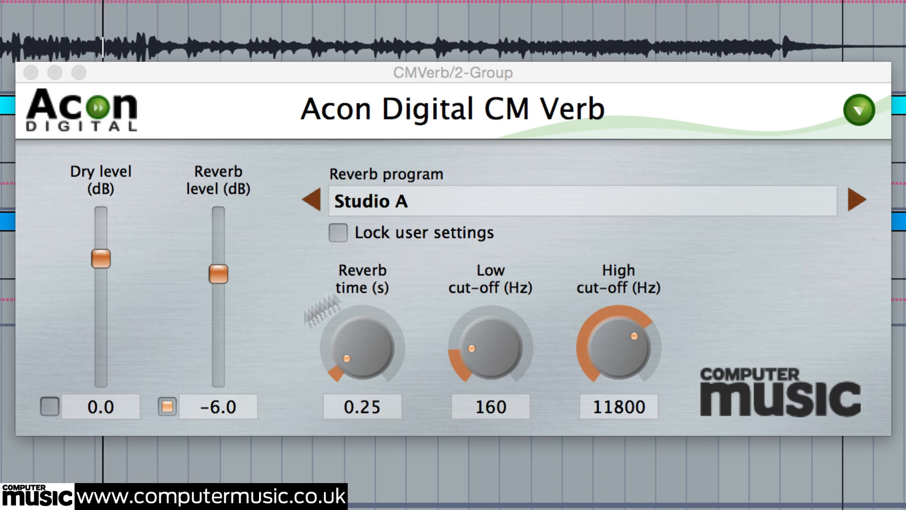
{"action": "left_click", "coordinate": [49, 406]}
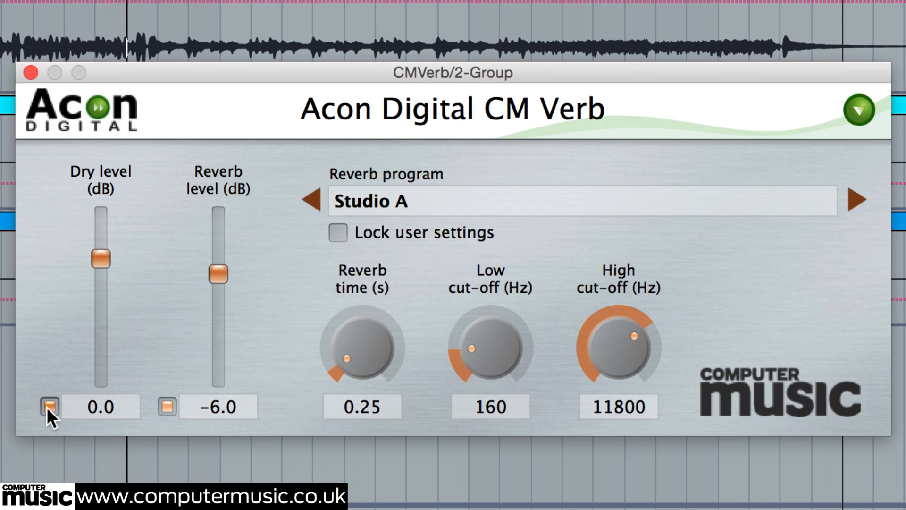
{"action": "left_click", "coordinate": [170, 407]}
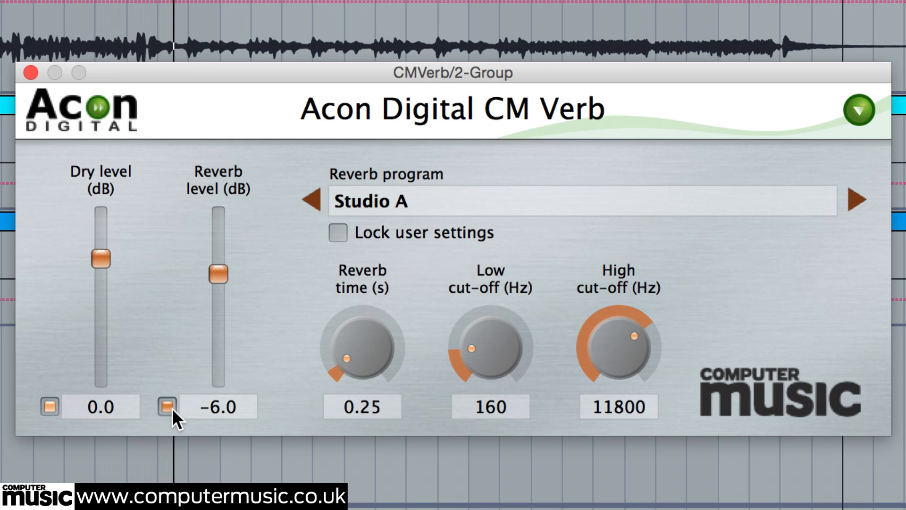
{"action": "left_click", "coordinate": [168, 407]}
{"action": "left_click", "coordinate": [50, 406]}
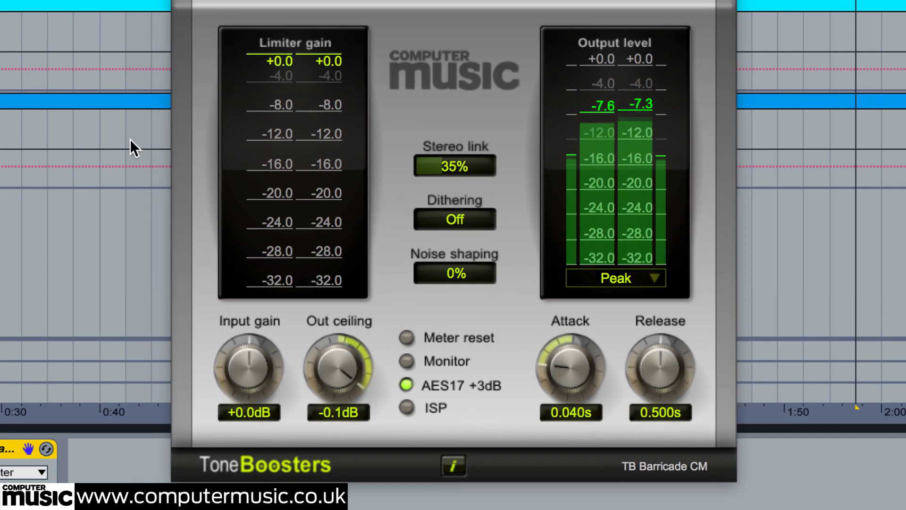
Set the group's TB Barricade limiter to 0% stereo link, about -7.8 dB out ceiling, 0.012 s attack and 0.017 s release
{"action": "left_click_drag", "start_coordinate": [462, 160], "coordinate": [466, 233]}
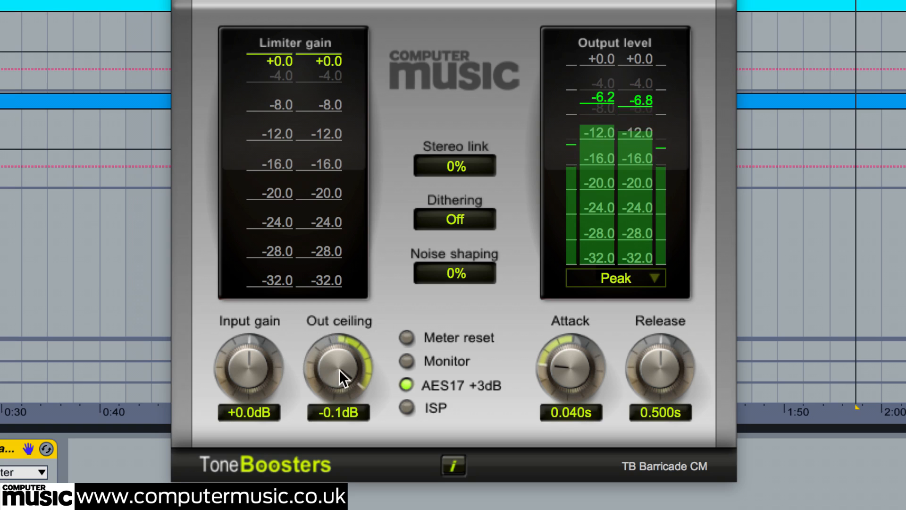
{"action": "left_click_drag", "start_coordinate": [339, 369], "coordinate": [333, 424]}
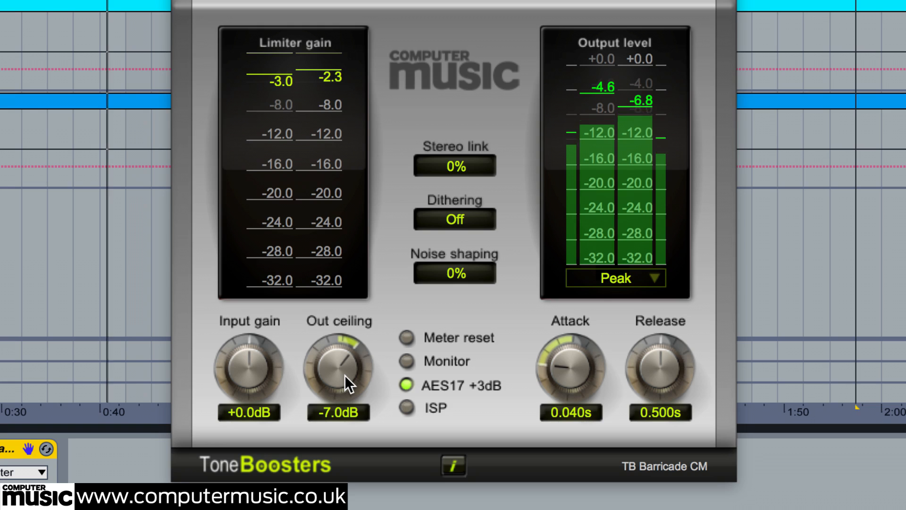
{"action": "left_click_drag", "start_coordinate": [571, 372], "coordinate": [585, 392]}
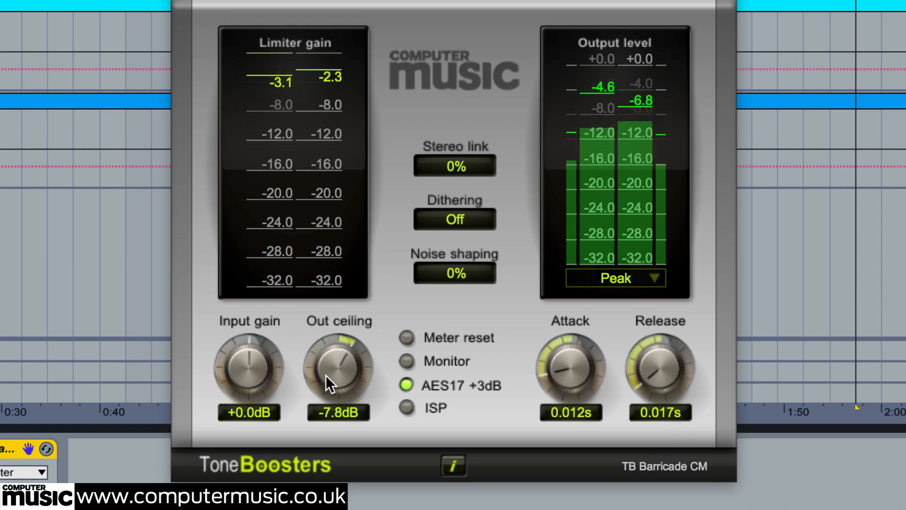
{"action": "left_click_drag", "start_coordinate": [325, 374], "coordinate": [341, 379]}
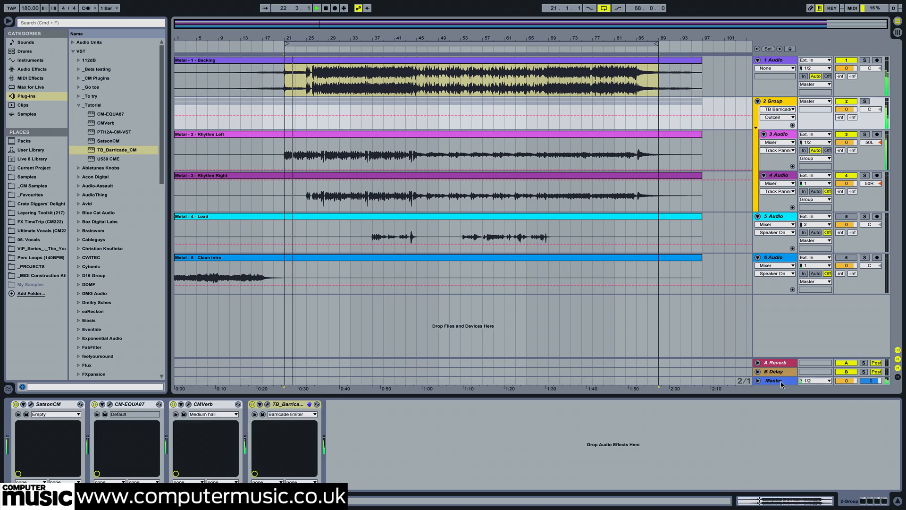
Add the PTH2A-CM-VST program EQ to the Master track and power it on
{"action": "left_click", "coordinate": [778, 380]}
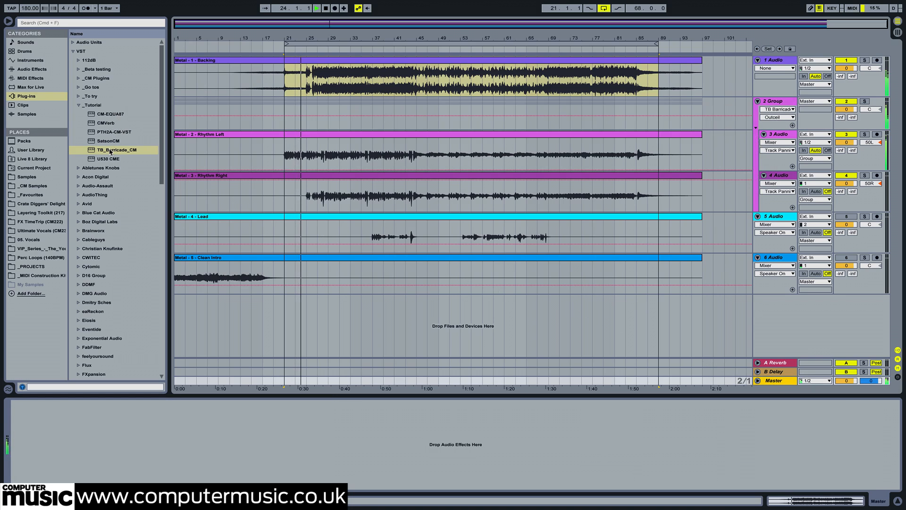
{"action": "left_click_drag", "start_coordinate": [114, 132], "coordinate": [122, 423]}
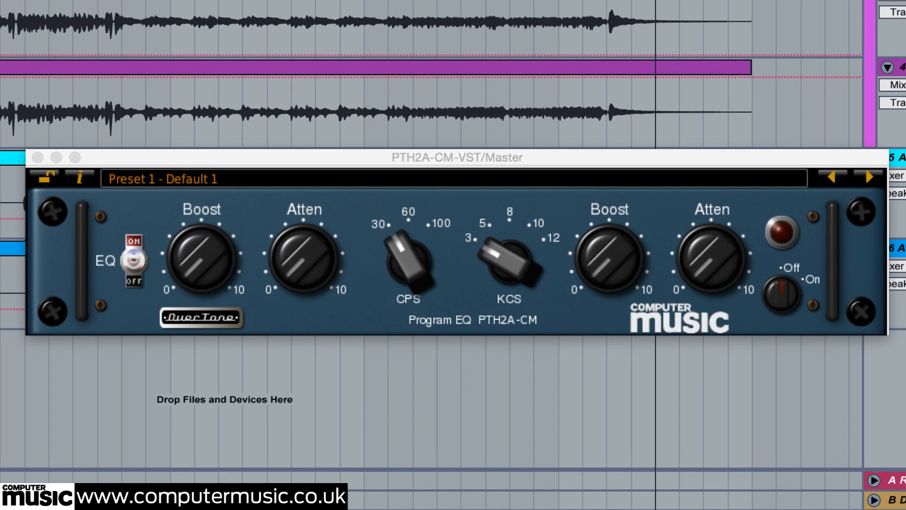
{"action": "left_click", "coordinate": [770, 293]}
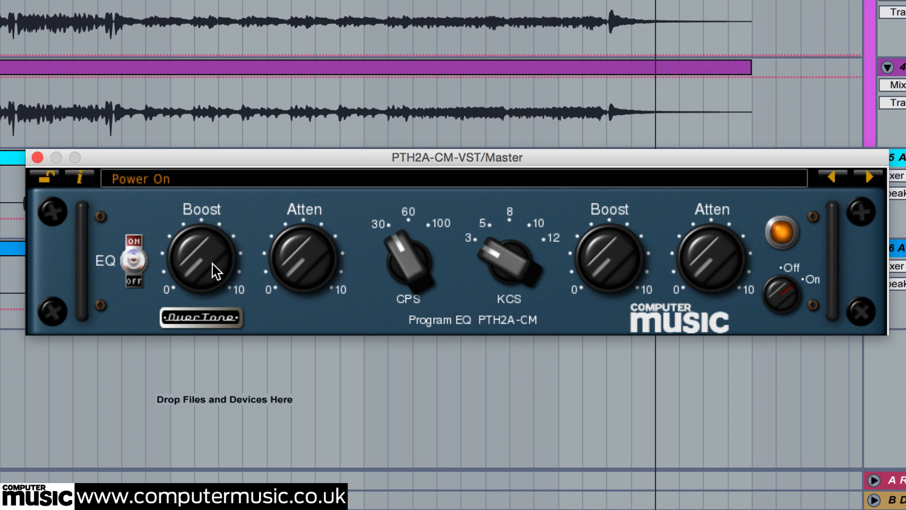
Set the program EQ's low band to 100 CPS with a slight boost and 4.0 attenuation
{"action": "left_click_drag", "start_coordinate": [215, 271], "coordinate": [215, 266]}
{"action": "mouse_move", "coordinate": [310, 266]}
{"action": "left_mouse_down"}
{"action": "mouse_move", "coordinate": [310, 283]}
{"action": "mouse_move", "coordinate": [315, 273]}
{"action": "left_mouse_up"}
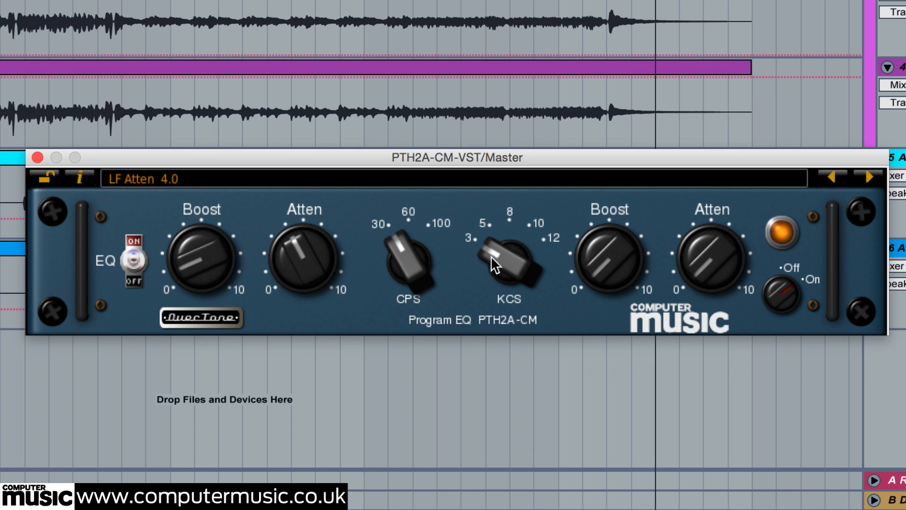
{"action": "left_click_drag", "start_coordinate": [427, 271], "coordinate": [426, 257]}
{"action": "left_click", "coordinate": [316, 270]}
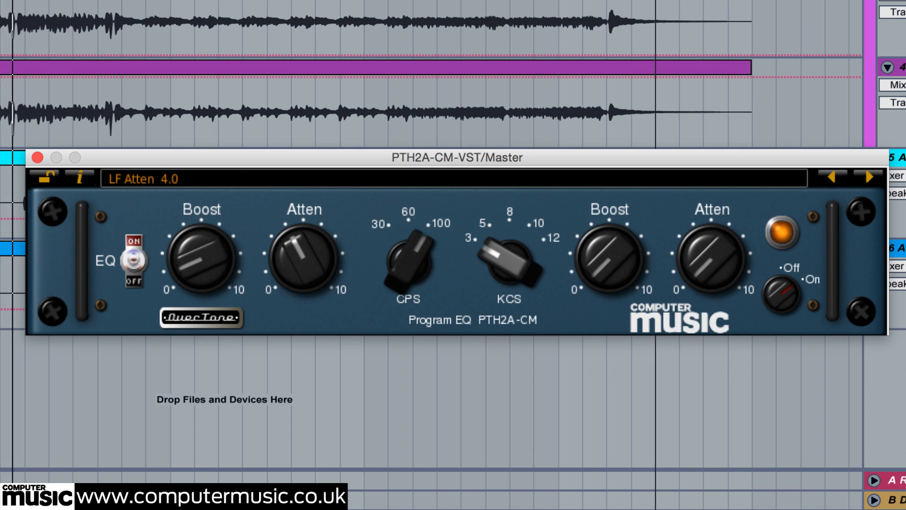
Set the program EQ's high frequency to 10K cycles and adjust its high-frequency boost and attenuation
{"action": "left_click_drag", "start_coordinate": [529, 279], "coordinate": [529, 257]}
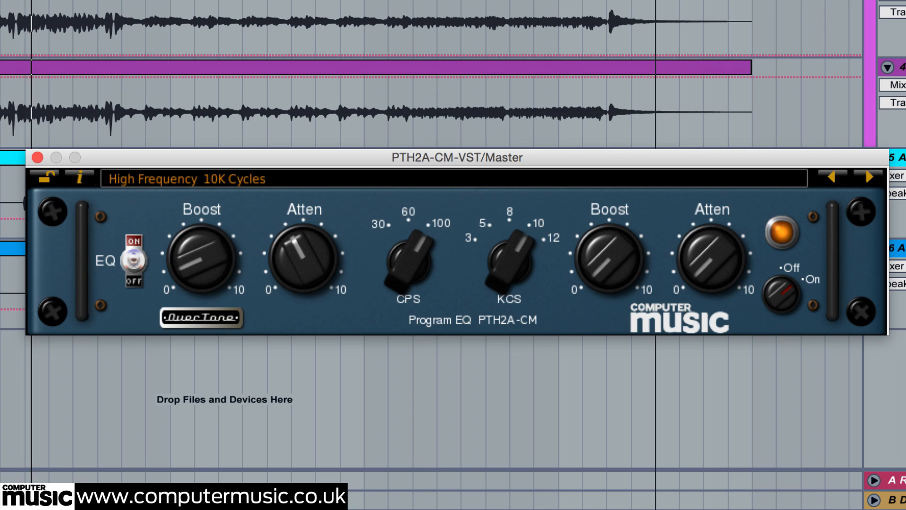
{"action": "left_click_drag", "start_coordinate": [593, 253], "coordinate": [593, 235]}
{"action": "left_click_drag", "start_coordinate": [712, 279], "coordinate": [712, 273]}
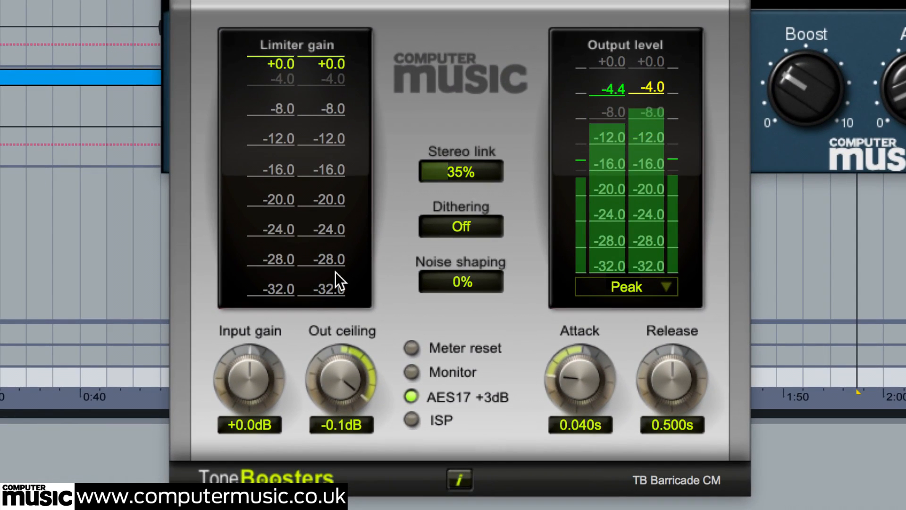
On the master's TB Barricade limiter, raise the input gain to about +6.1 dB and shorten the attack and release
{"action": "left_click_drag", "start_coordinate": [240, 398], "coordinate": [251, 377]}
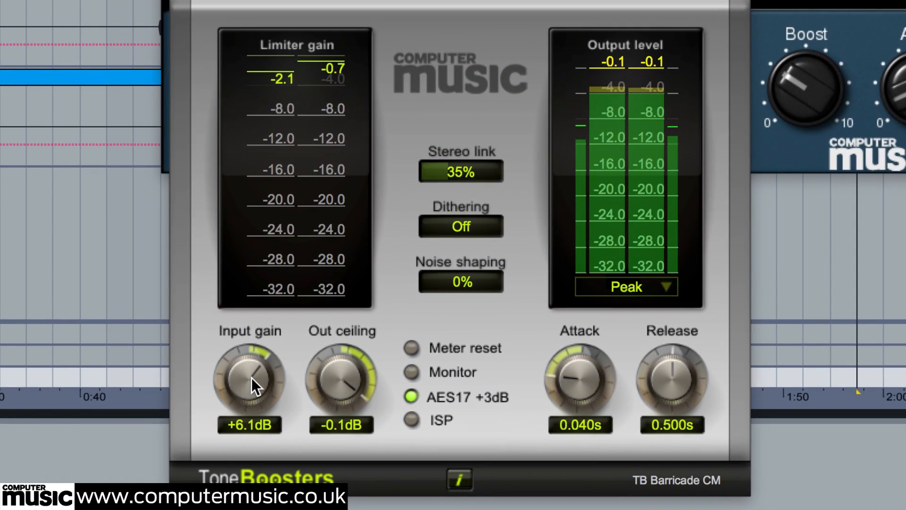
{"action": "left_click_drag", "start_coordinate": [595, 383], "coordinate": [593, 403]}
{"action": "left_click_drag", "start_coordinate": [684, 390], "coordinate": [669, 482]}
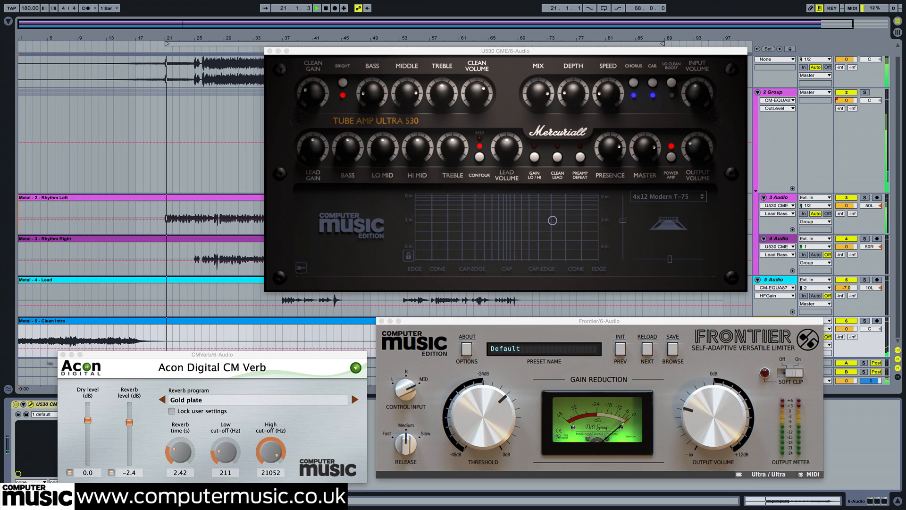
Close the CMVerb, Frontier and U530 windows of the clean intro track
{"action": "left_click", "coordinate": [63, 354]}
{"action": "left_click", "coordinate": [381, 321]}
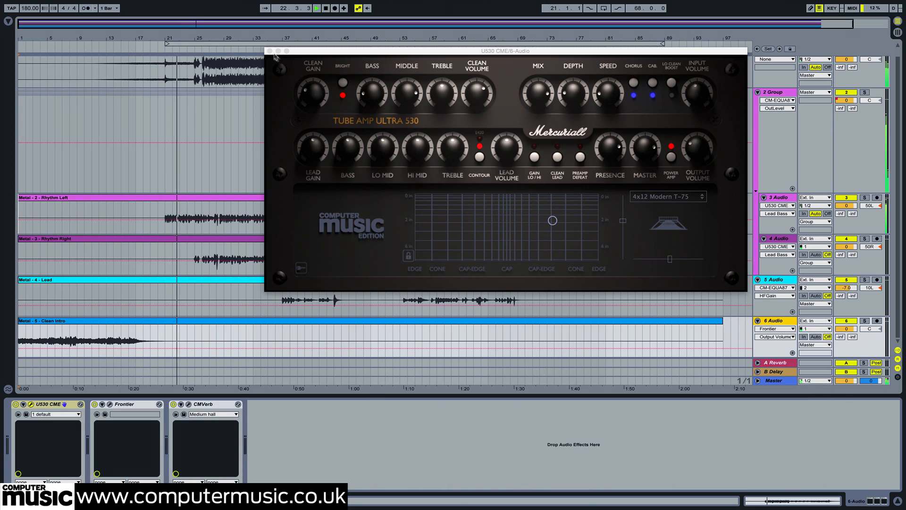
{"action": "left_click", "coordinate": [269, 51]}
Select the lead guitar track and open its effect windows for review, moving the VPS philta window clear of the others
{"action": "key", "text": "Up"}
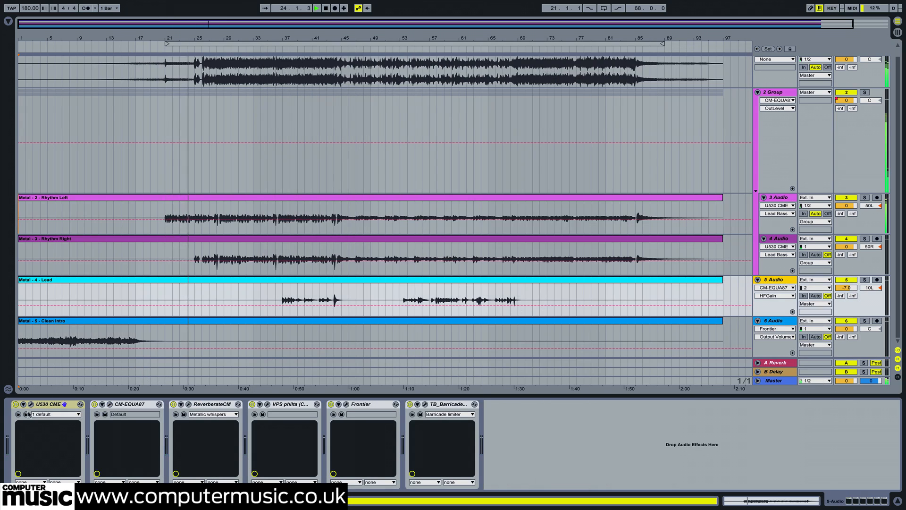
{"action": "left_click", "coordinate": [110, 404]}
{"action": "left_click", "coordinate": [188, 404]}
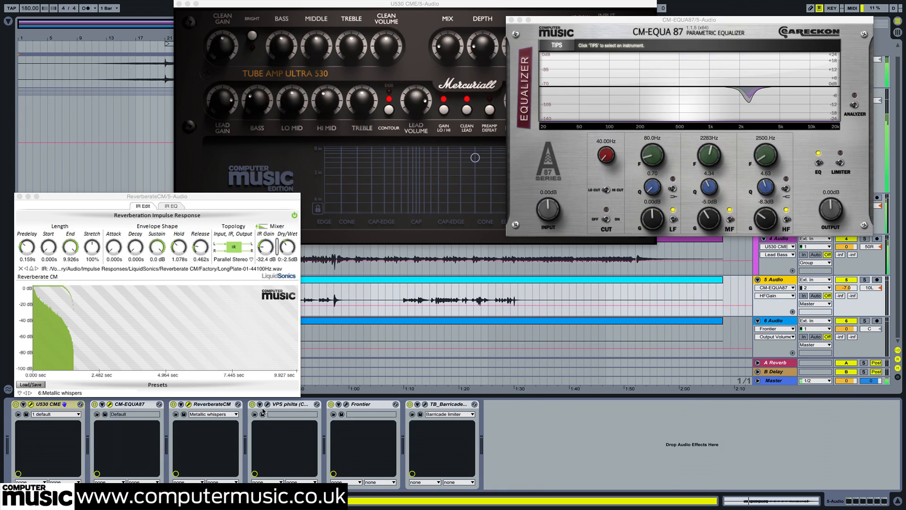
{"action": "left_click", "coordinate": [267, 404]}
{"action": "left_click", "coordinate": [346, 404]}
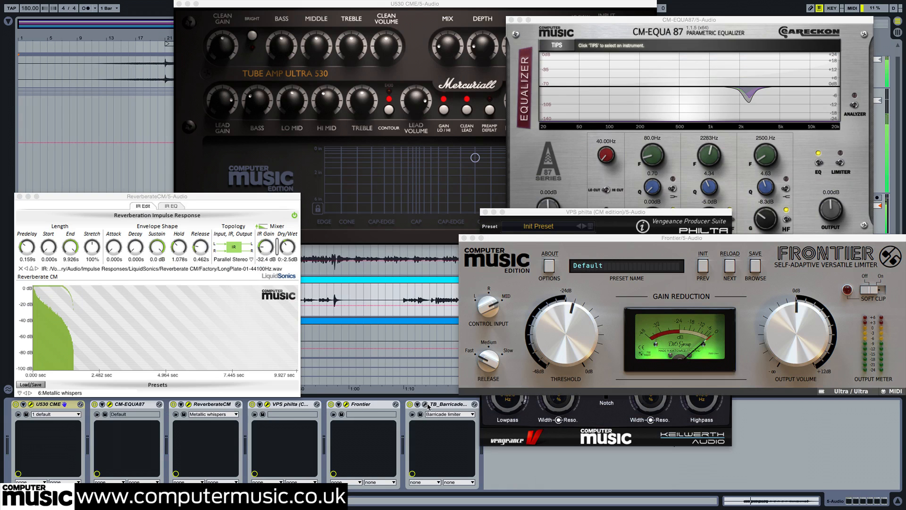
{"action": "left_click", "coordinate": [427, 404]}
{"action": "left_click_drag", "start_coordinate": [608, 214], "coordinate": [414, 221]}
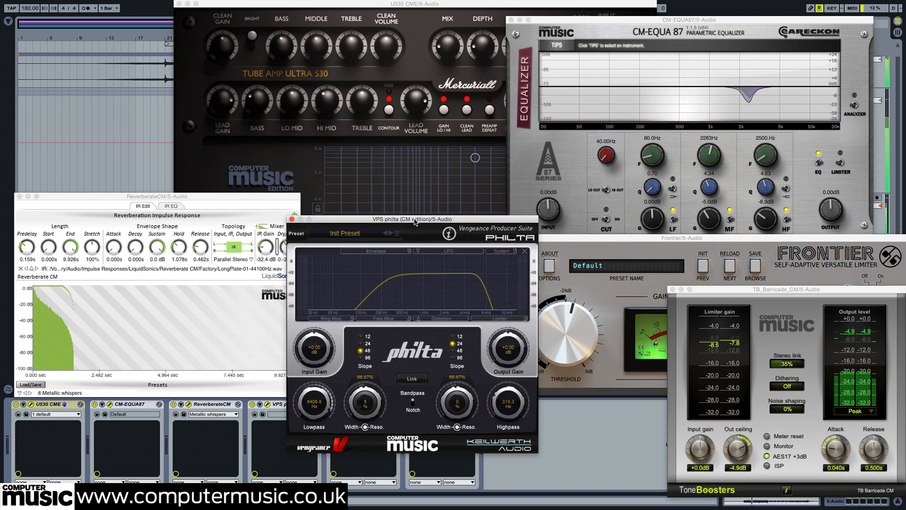
Move the lead track's U530 amp and VPS philta windows and bring ReverberateCM forward so their controls can be viewed
{"action": "left_click_drag", "start_coordinate": [429, 4], "coordinate": [260, 3]}
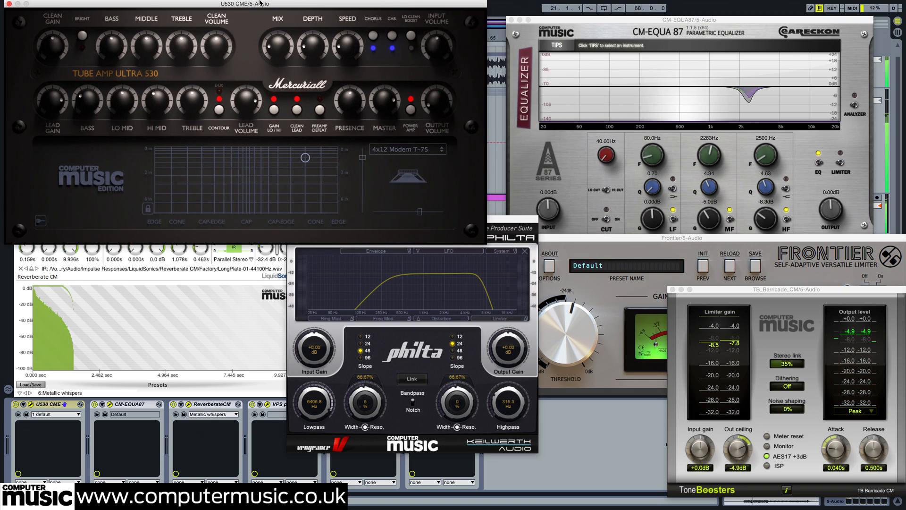
{"action": "left_click", "coordinate": [192, 306]}
{"action": "left_click_drag", "start_coordinate": [531, 219], "coordinate": [540, 192]}
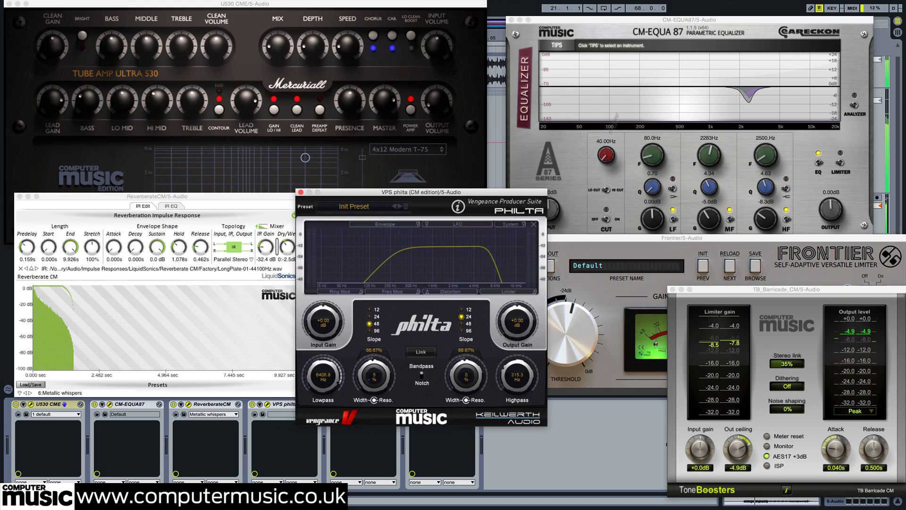
Bring the lead track's Frontier and TB Barricade limiter windows forward and shift them clear of the philta window for review
{"action": "left_click", "coordinate": [634, 239]}
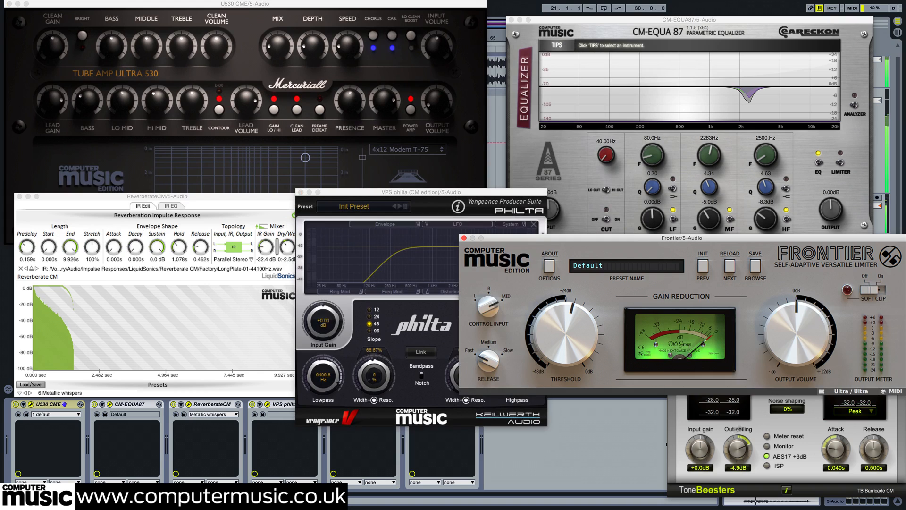
{"action": "left_click", "coordinate": [681, 438]}
{"action": "left_click_drag", "start_coordinate": [715, 289], "coordinate": [795, 284]}
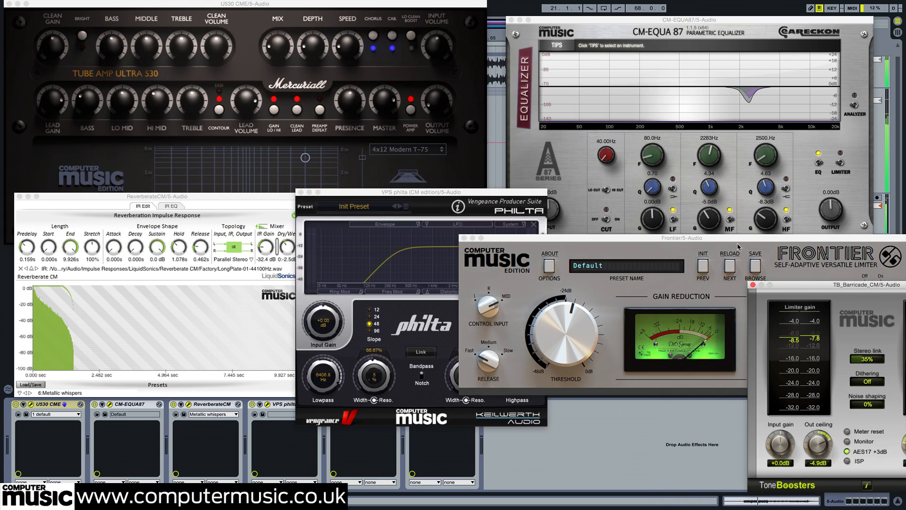
{"action": "left_click_drag", "start_coordinate": [578, 244], "coordinate": [669, 245]}
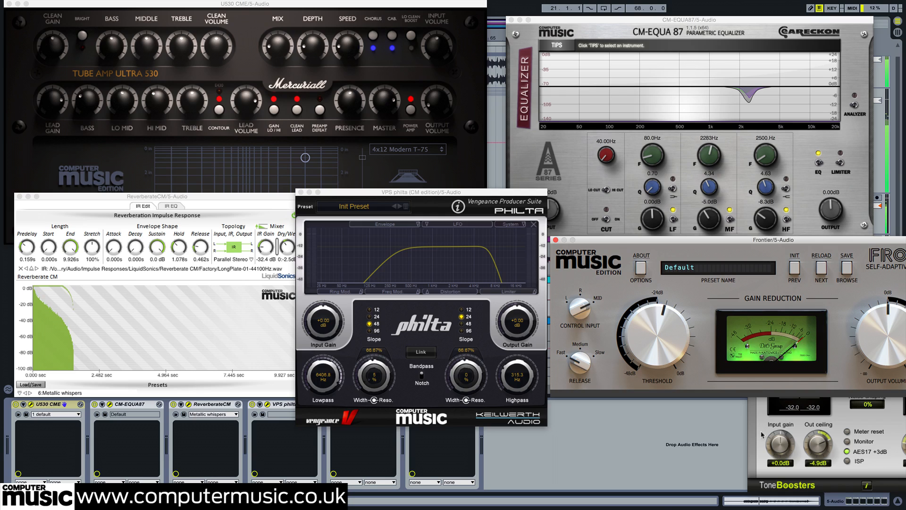
{"action": "left_click", "coordinate": [759, 438]}
{"action": "left_click_drag", "start_coordinate": [805, 285], "coordinate": [879, 286]}
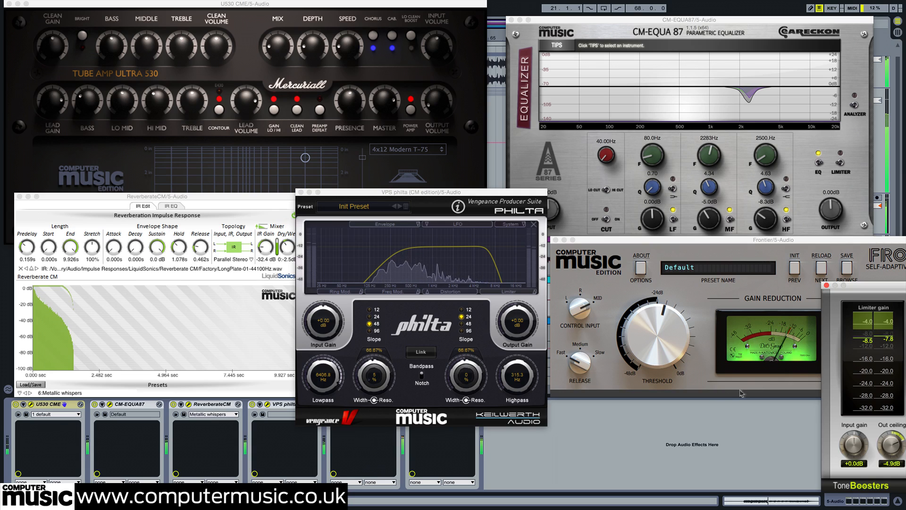
Close all of the lead guitar track's effect windows to reveal the arrangement
{"action": "left_click", "coordinate": [826, 285]}
{"action": "left_click", "coordinate": [555, 240]}
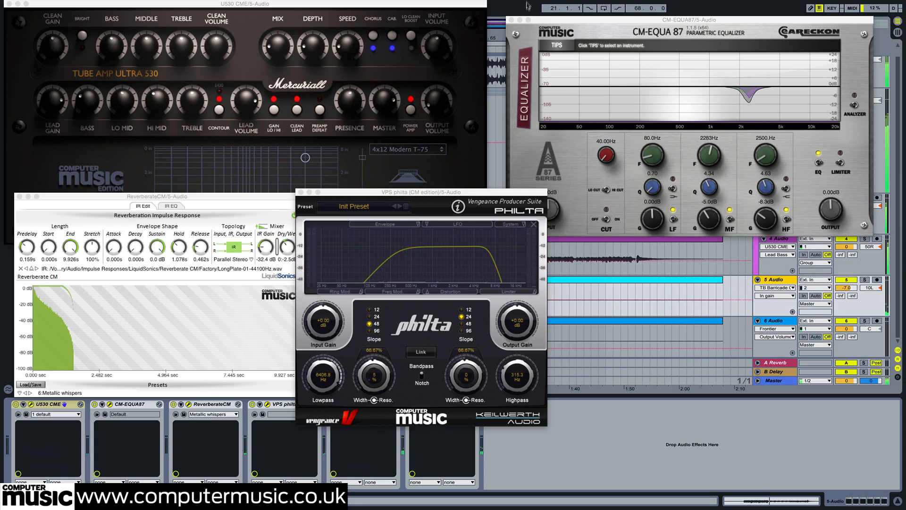
{"action": "left_click", "coordinate": [511, 21]}
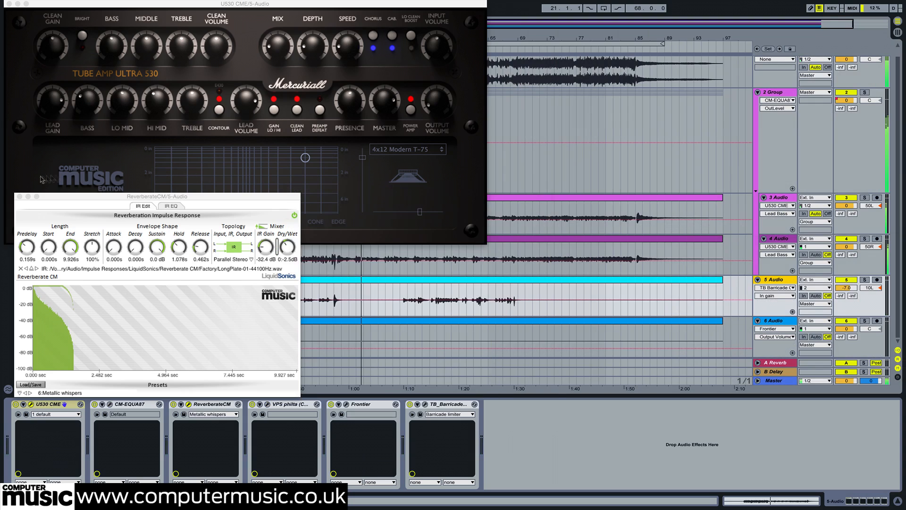
{"action": "left_click", "coordinate": [19, 196]}
{"action": "left_click", "coordinate": [9, 4]}
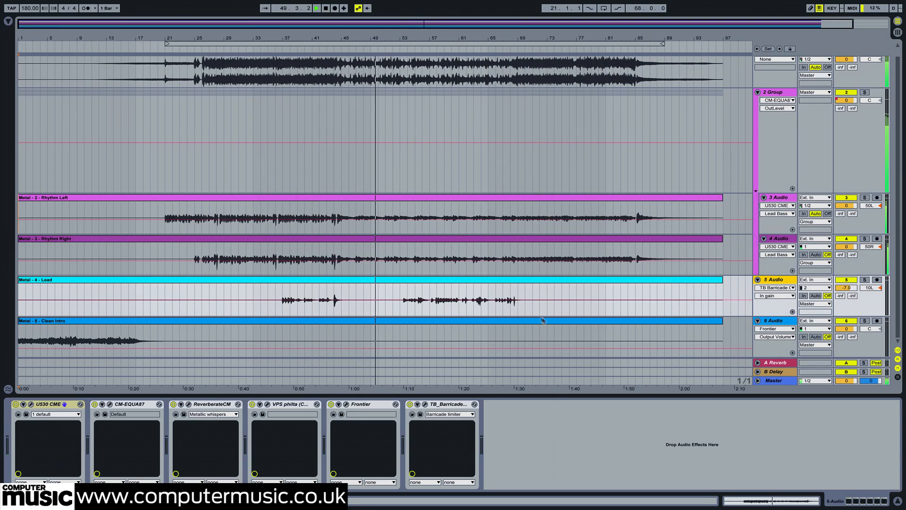
Display the rhythm group's Mixer automation, select the stretch around the second lead passage, and show the group's CM-EQUA 87 window
{"action": "left_click", "coordinate": [784, 103]}
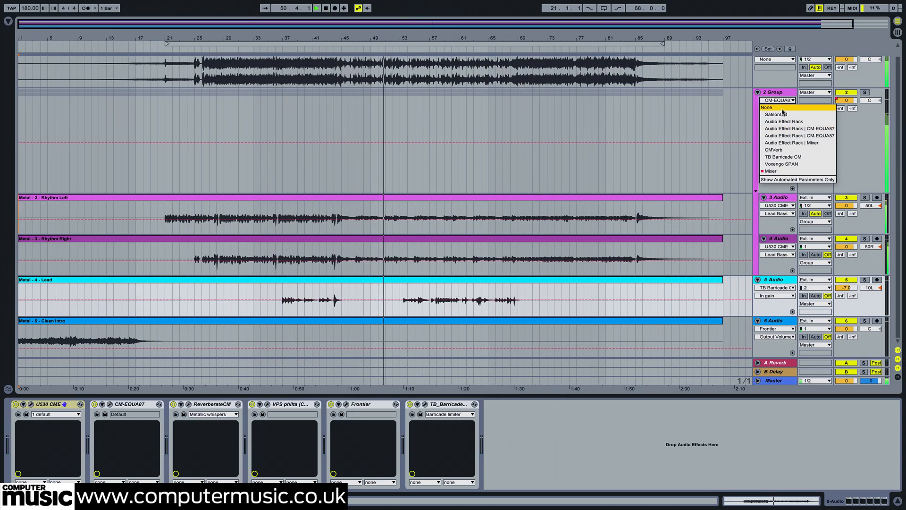
{"action": "left_click", "coordinate": [778, 172]}
{"action": "left_click_drag", "start_coordinate": [386, 140], "coordinate": [531, 143]}
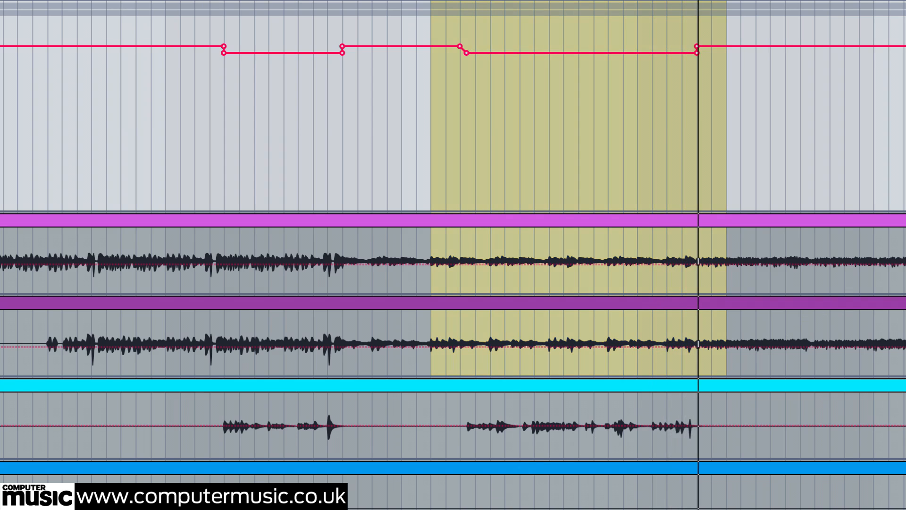
{"action": "key", "text": "super+alt+p"}
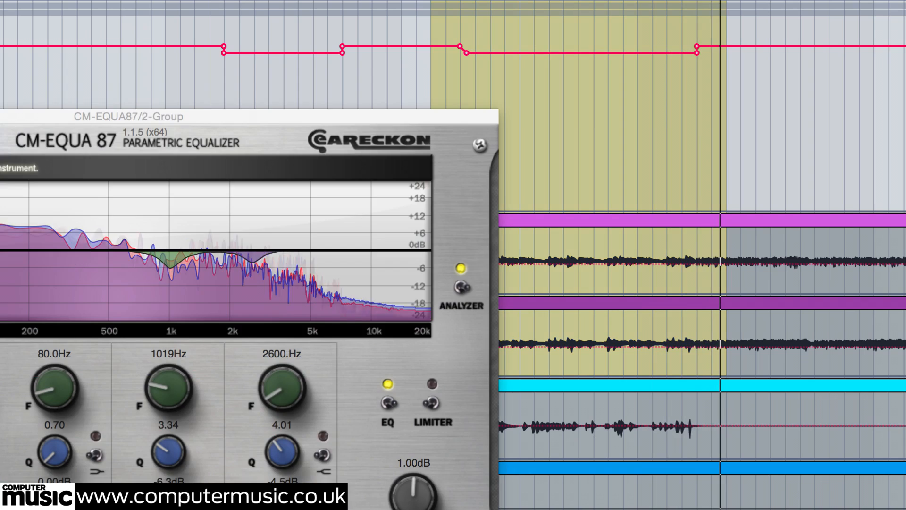